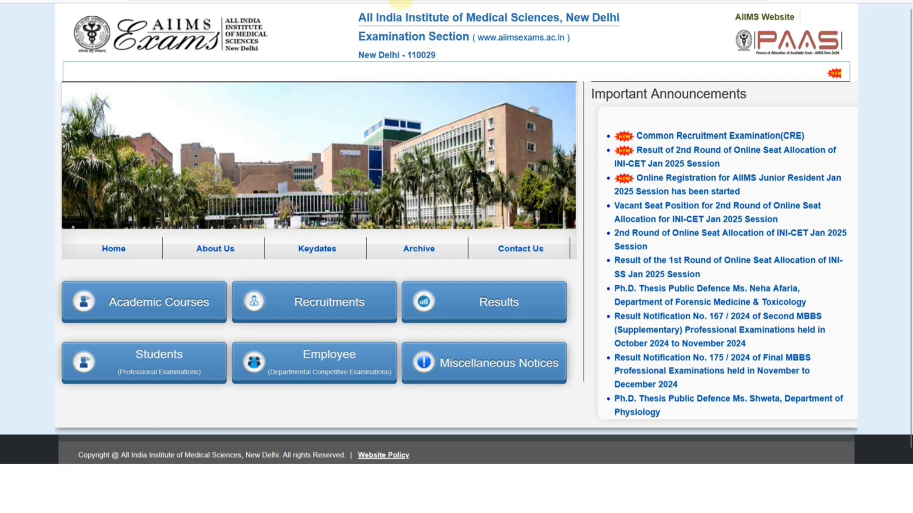
Switch to the browser tab holding the CRE recruitment advertisement PDF
{"action": "left_click", "coordinate": [401, 1]}
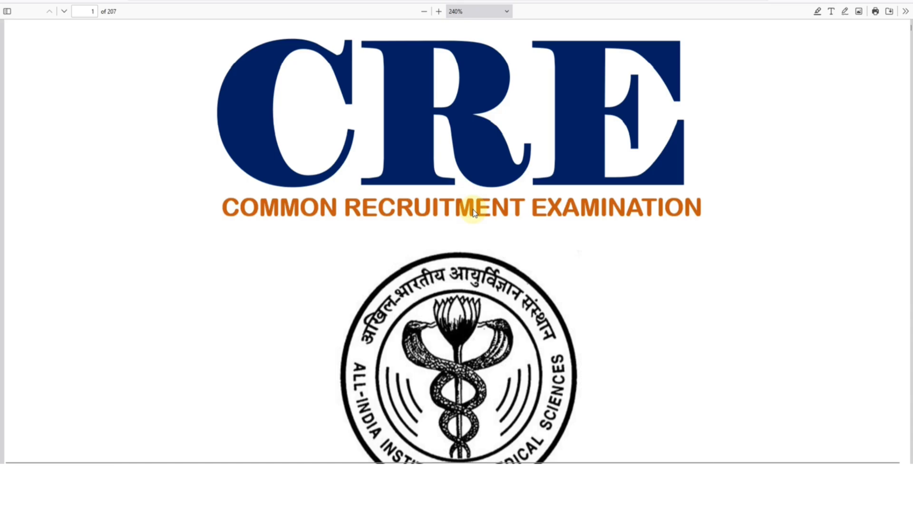
Read through the CRE notice and important dates on the opening pages of the PDF
{"action": "scroll", "coordinate": [474, 213], "scroll_direction": "down", "scroll_amount": 3}
{"action": "scroll", "coordinate": [473, 213], "scroll_direction": "down", "scroll_amount": 5}
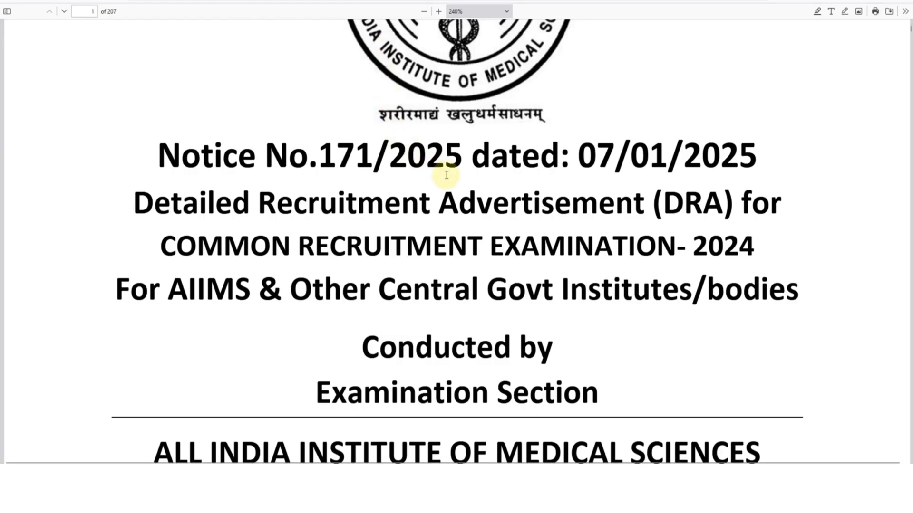
{"action": "scroll", "coordinate": [448, 177], "scroll_direction": "down", "scroll_amount": 9}
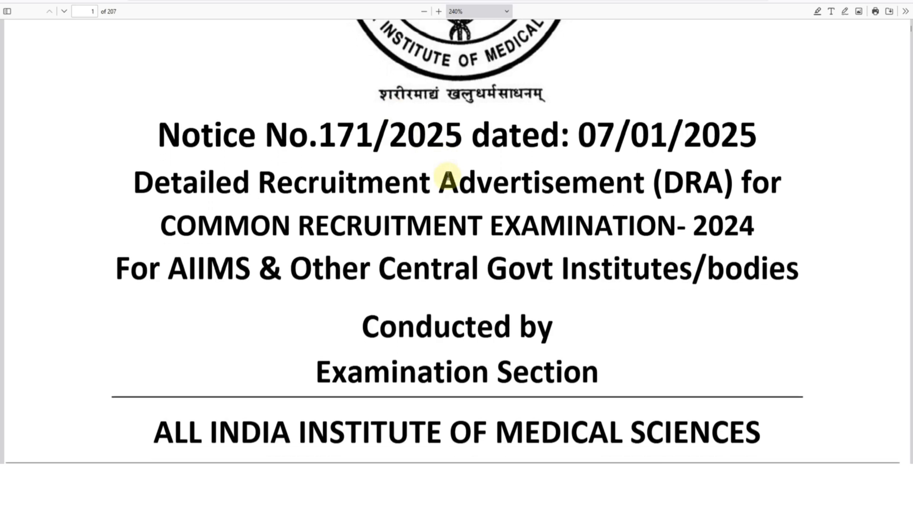
{"action": "scroll", "coordinate": [448, 180], "scroll_direction": "down", "scroll_amount": 4}
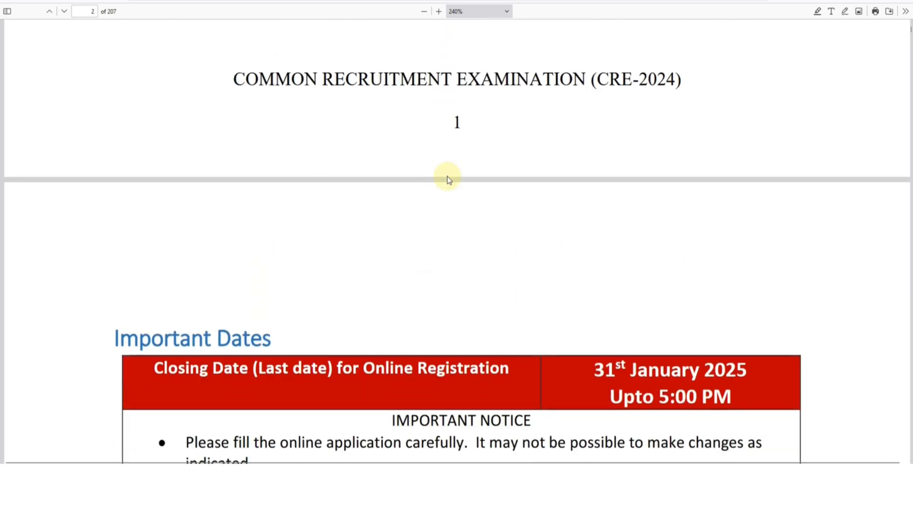
{"action": "scroll", "coordinate": [448, 180], "scroll_direction": "down", "scroll_amount": 3}
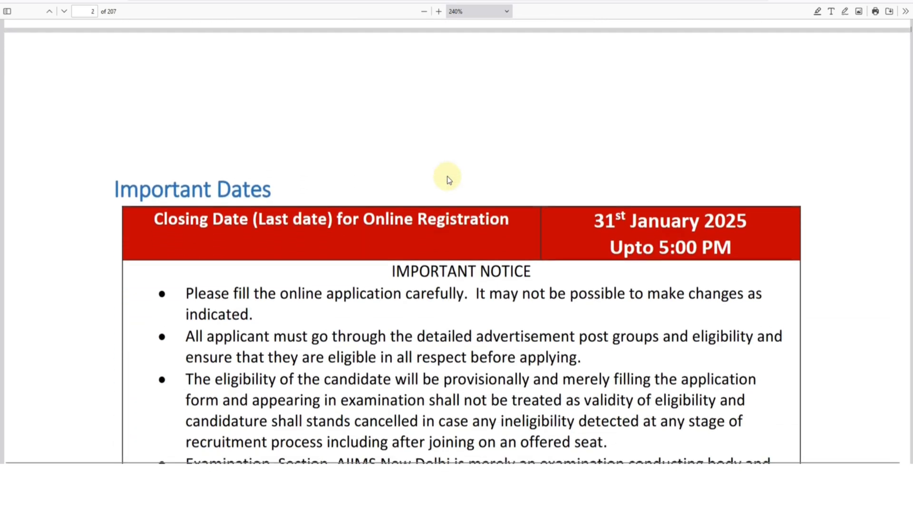
{"action": "scroll", "coordinate": [448, 179], "scroll_direction": "down", "scroll_amount": 1}
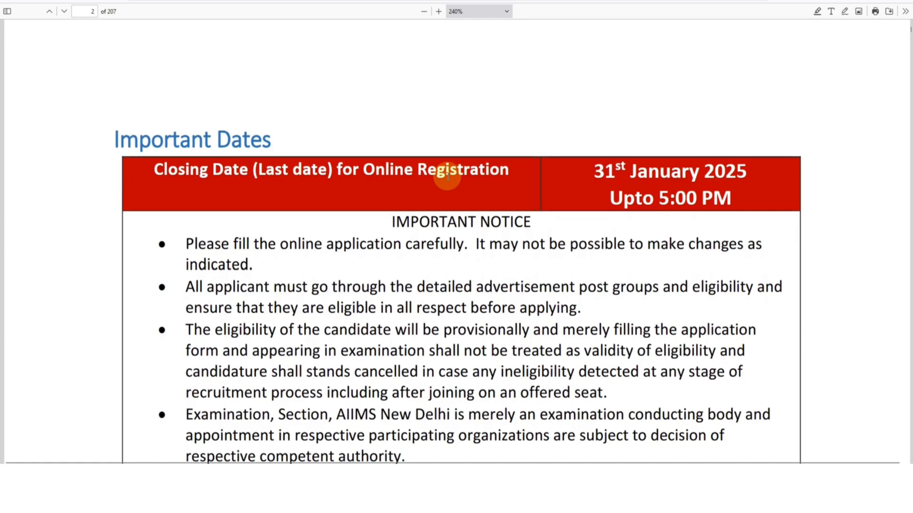
{"action": "scroll", "coordinate": [448, 176], "scroll_direction": "down", "scroll_amount": 2}
{"action": "scroll", "coordinate": [448, 180], "scroll_direction": "down", "scroll_amount": 2}
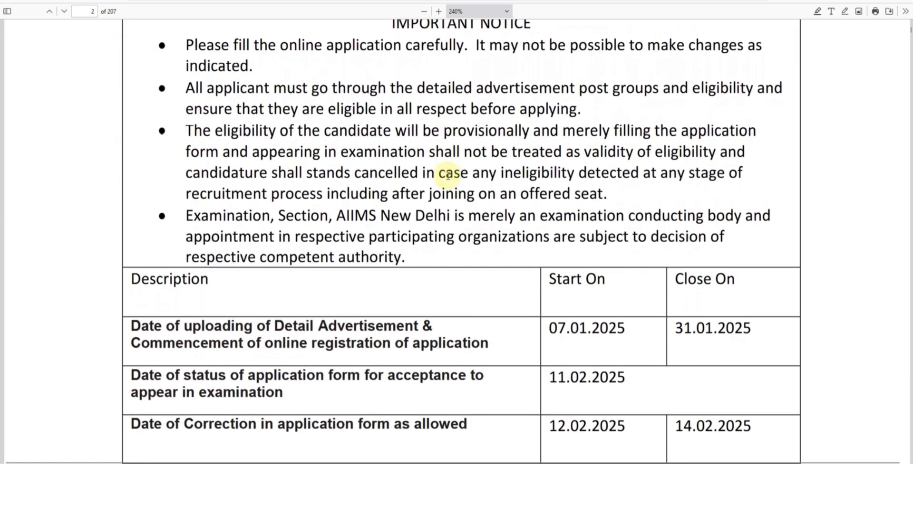
{"action": "scroll", "coordinate": [447, 176], "scroll_direction": "down", "scroll_amount": 3}
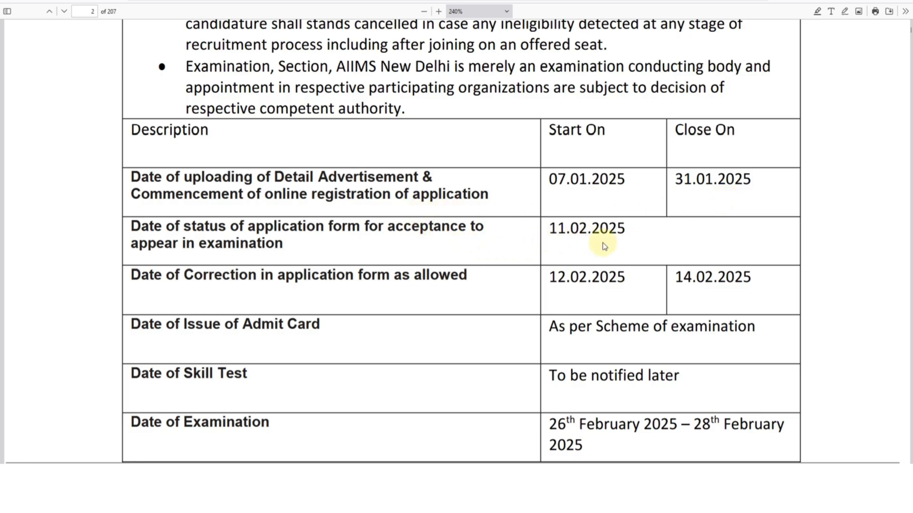
{"action": "scroll", "coordinate": [604, 247], "scroll_direction": "down", "scroll_amount": 1}
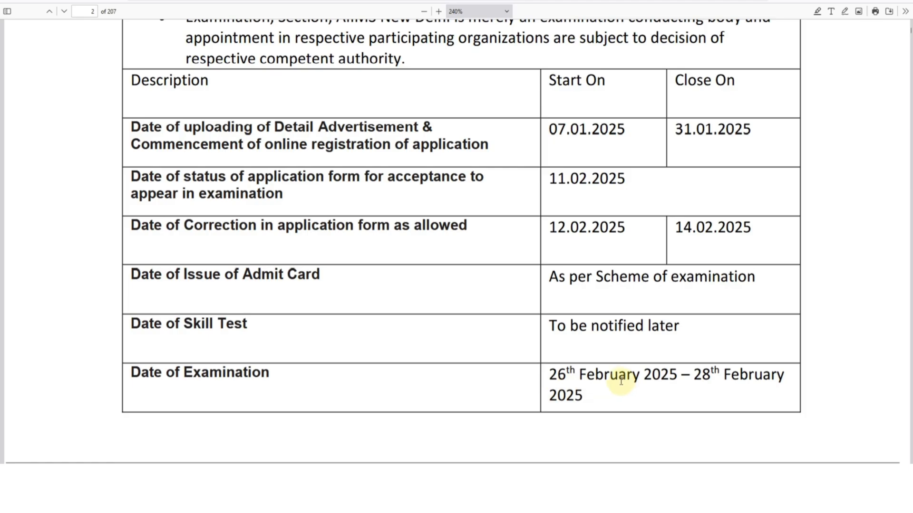
Jump to SECTION V : APPLICATION FEES from the PDF's contents list
{"action": "scroll", "coordinate": [527, 364], "scroll_direction": "up", "scroll_amount": 5}
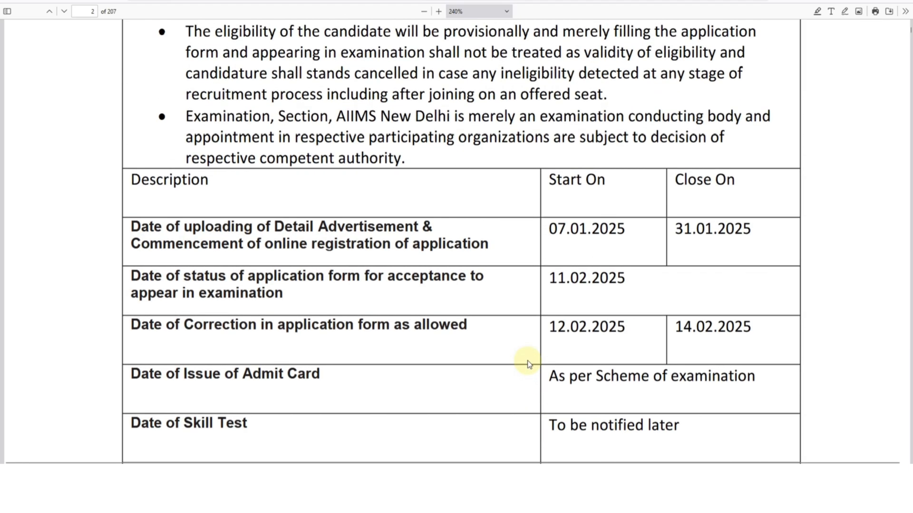
{"action": "scroll", "coordinate": [528, 364], "scroll_direction": "up", "scroll_amount": 1}
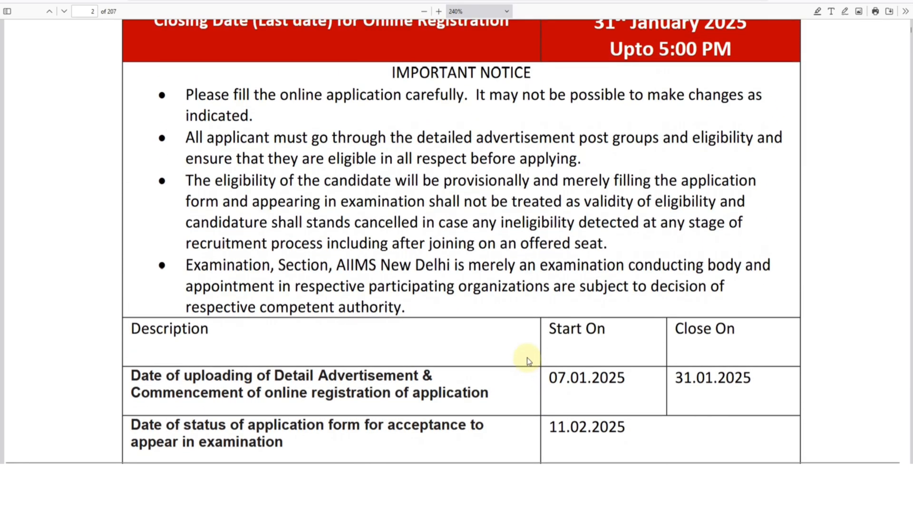
{"action": "scroll", "coordinate": [526, 361], "scroll_direction": "down", "scroll_amount": 18}
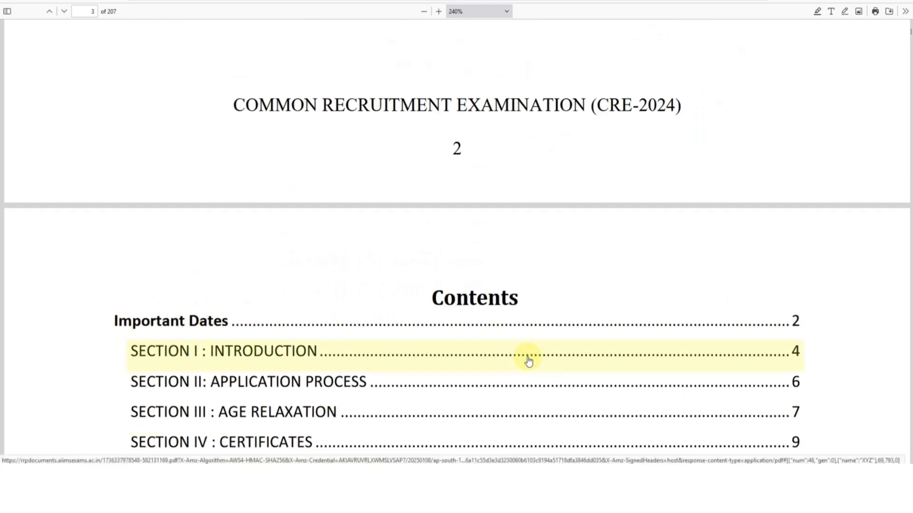
{"action": "scroll", "coordinate": [528, 361], "scroll_direction": "down", "scroll_amount": 5}
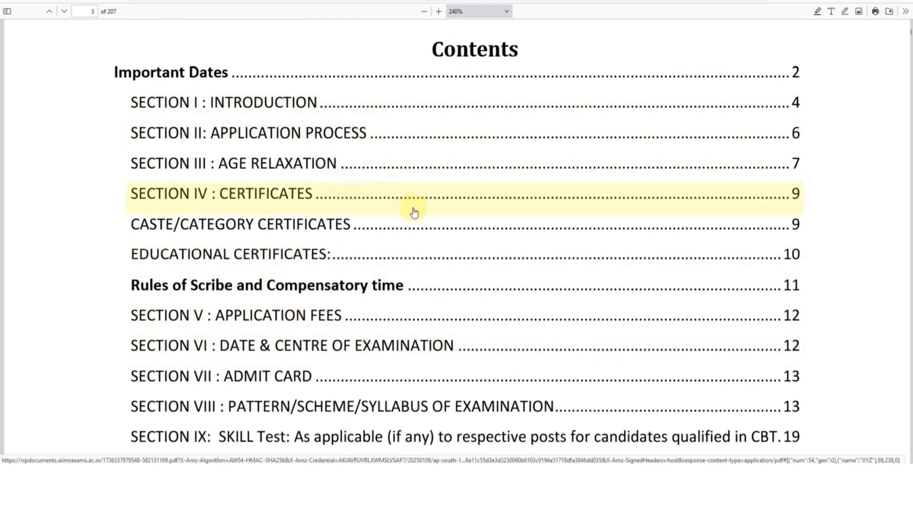
{"action": "scroll", "coordinate": [417, 215], "scroll_direction": "down", "scroll_amount": 1}
{"action": "scroll", "coordinate": [417, 215], "scroll_direction": "down", "scroll_amount": 2}
{"action": "left_click", "coordinate": [335, 267]}
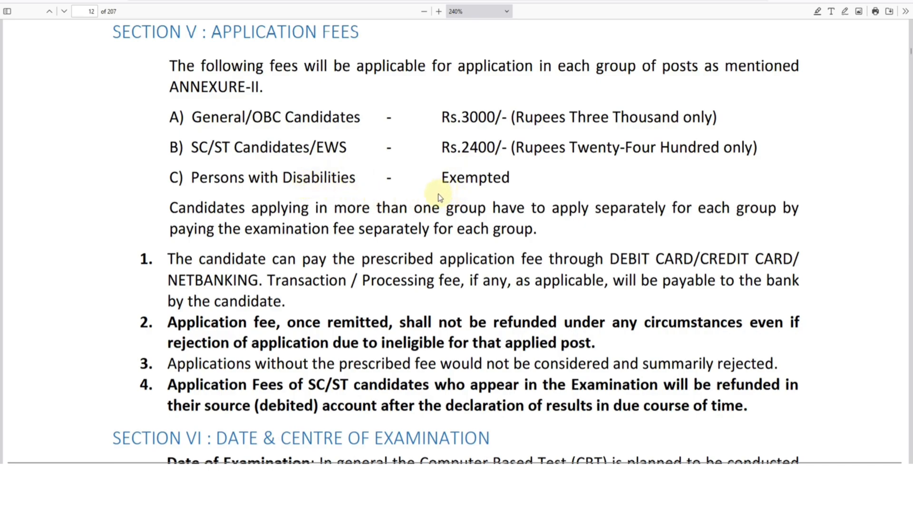
Highlight the fee notes about applying for multiple groups and paying for each group
{"action": "left_click_drag", "start_coordinate": [339, 213], "coordinate": [477, 212]}
{"action": "left_click_drag", "start_coordinate": [607, 211], "coordinate": [703, 212]}
{"action": "left_click", "coordinate": [697, 231]}
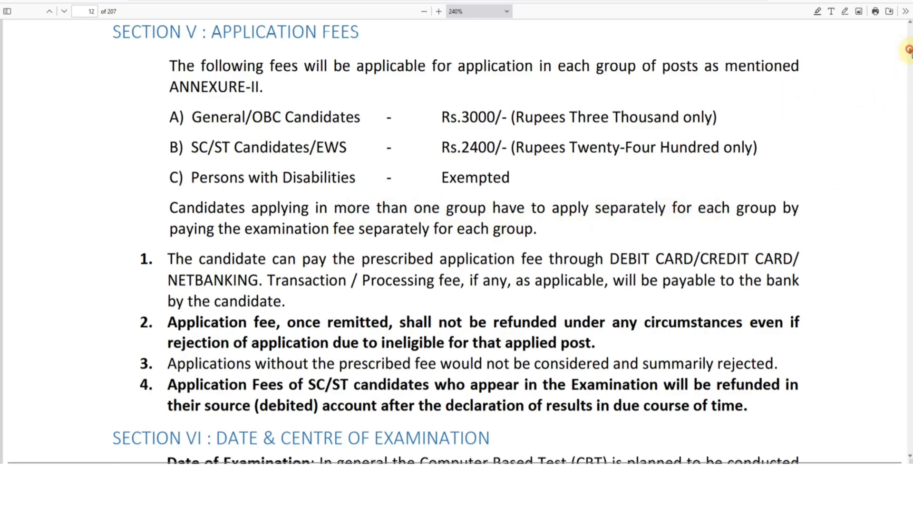
Review the post-wise vacancy tables near page 170, then return to the portal tab
{"action": "left_click_drag", "start_coordinate": [908, 49], "coordinate": [906, 374]}
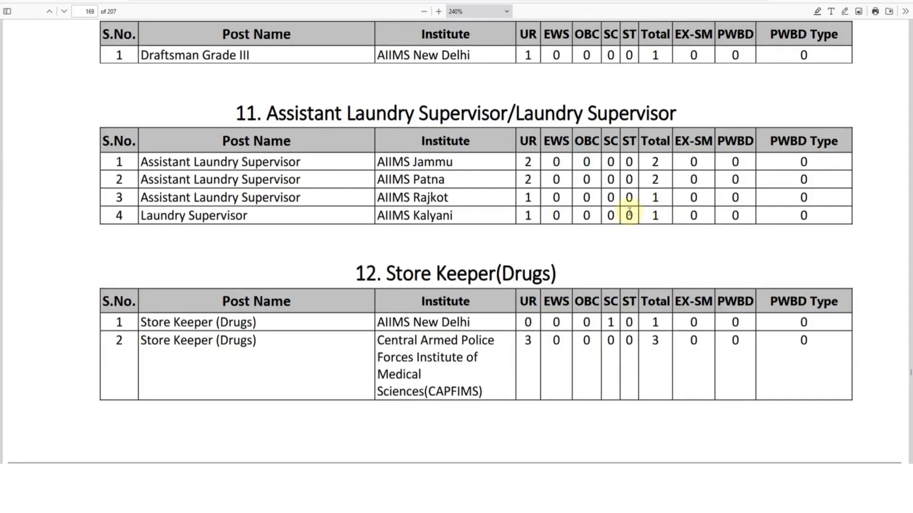
{"action": "scroll", "coordinate": [490, 178], "scroll_direction": "down", "scroll_amount": 10}
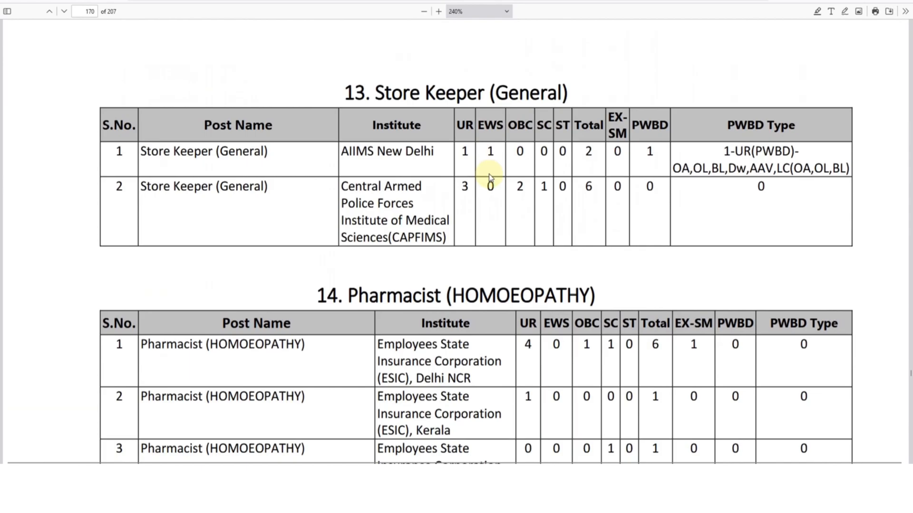
{"action": "scroll", "coordinate": [490, 178], "scroll_direction": "down", "scroll_amount": 5}
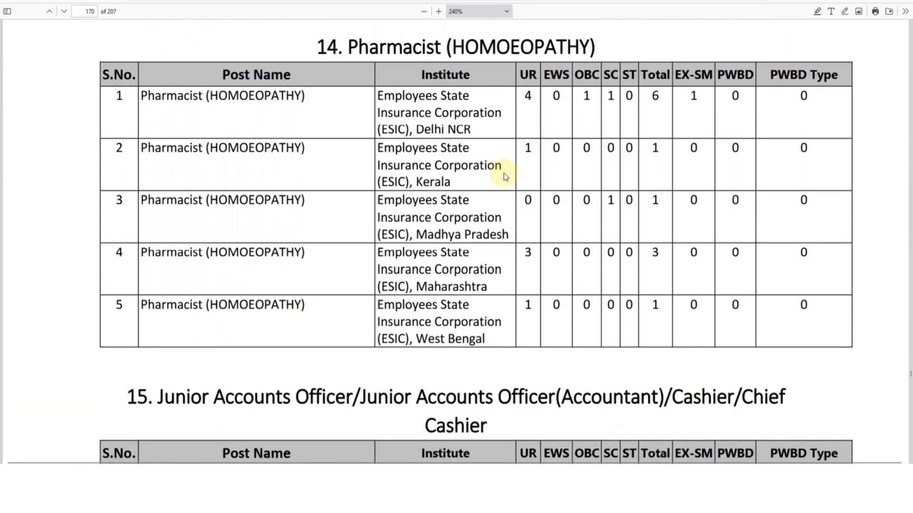
{"action": "key", "text": "ctrl+Tab"}
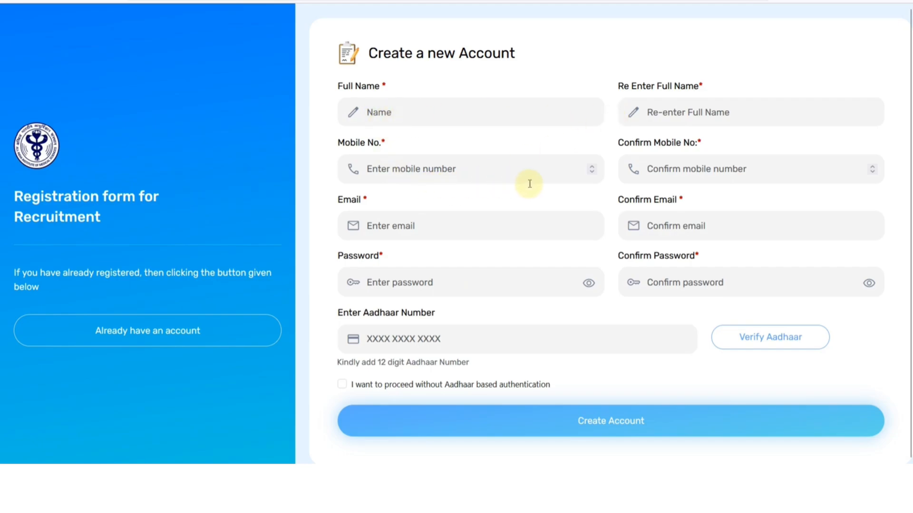
Enter a visible account password satisfying every listed strength rule on the registration form
{"action": "left_click", "coordinate": [485, 283]}
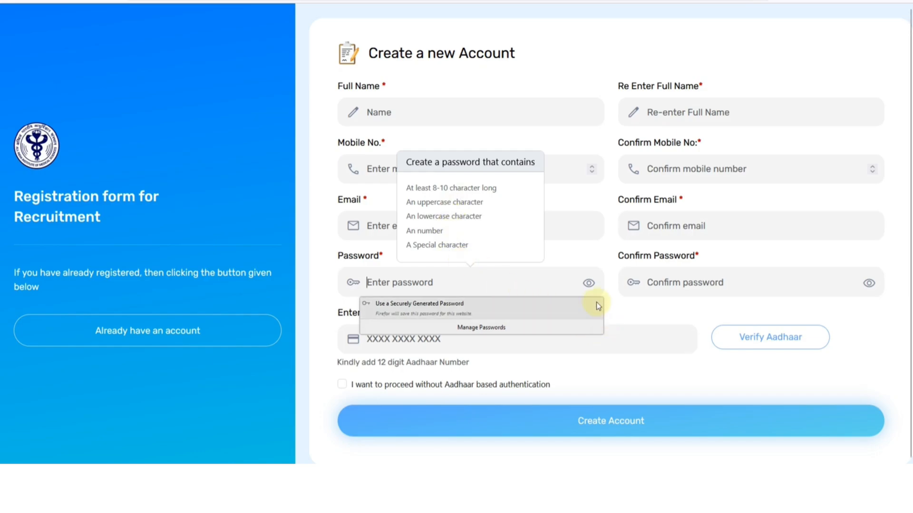
{"action": "left_click", "coordinate": [588, 284]}
{"action": "left_click", "coordinate": [432, 285]}
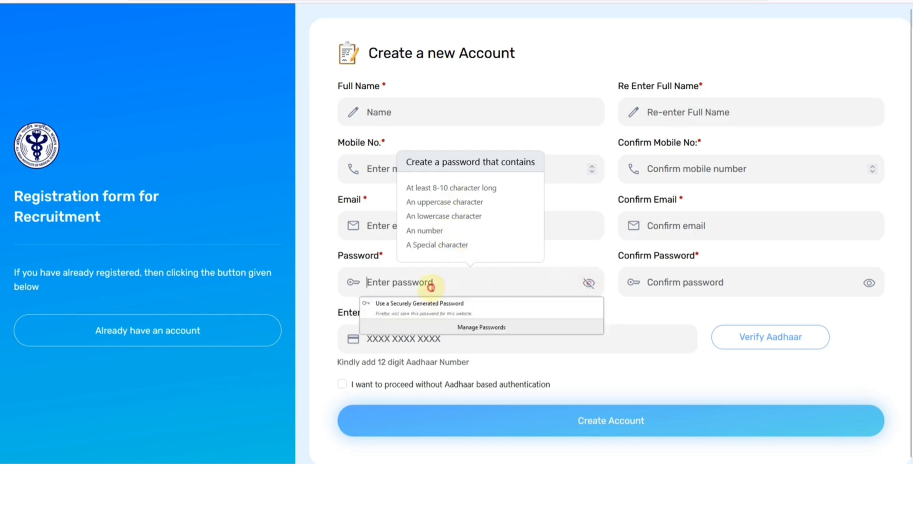
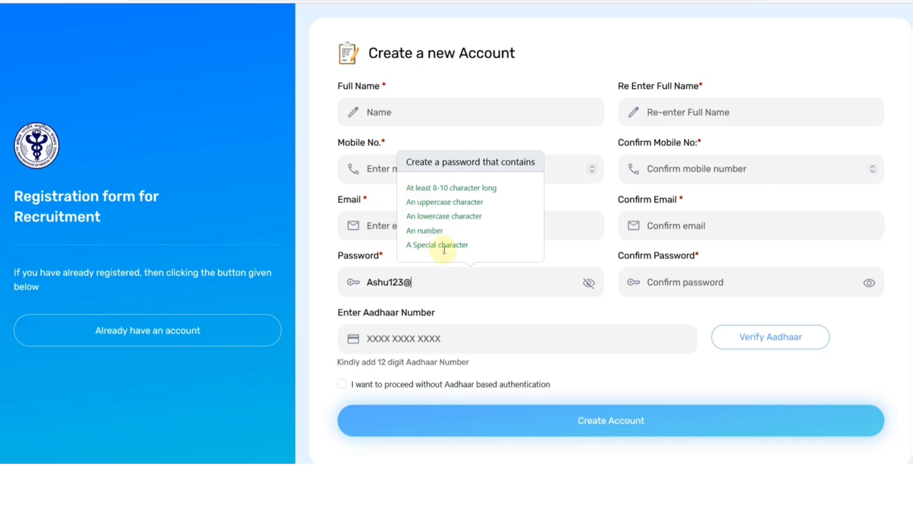
{"action": "left_click", "coordinate": [706, 288]}
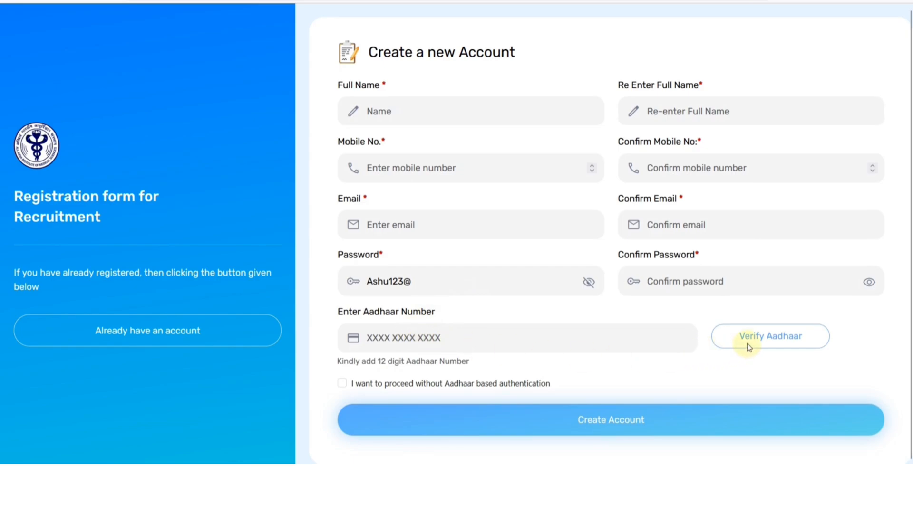
Opt to proceed without Aadhaar-based authentication and complete account creation, landing on the portal home page
{"action": "left_click", "coordinate": [342, 385]}
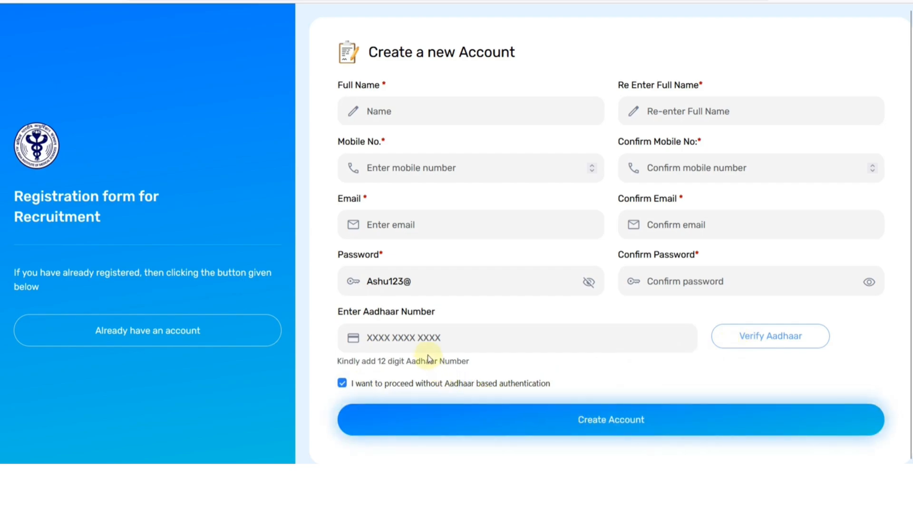
{"action": "left_click", "coordinate": [409, 340]}
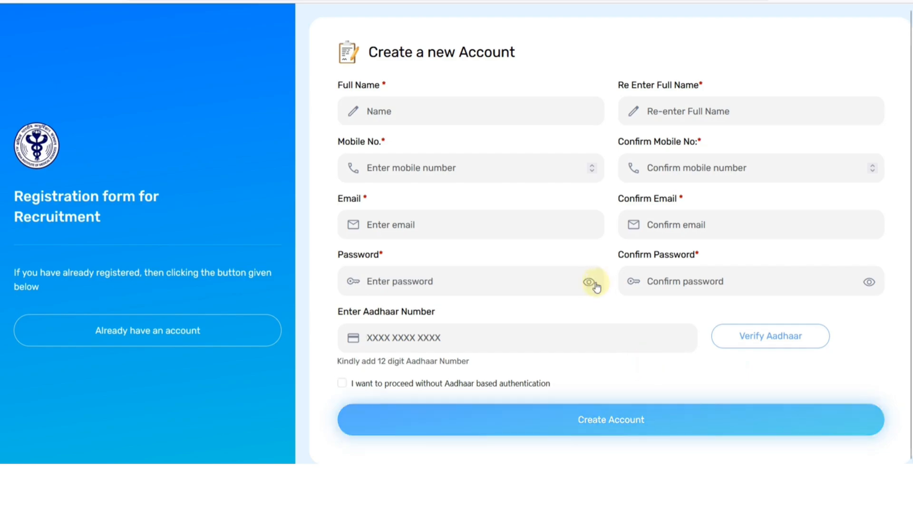
{"action": "left_click", "coordinate": [422, 346]}
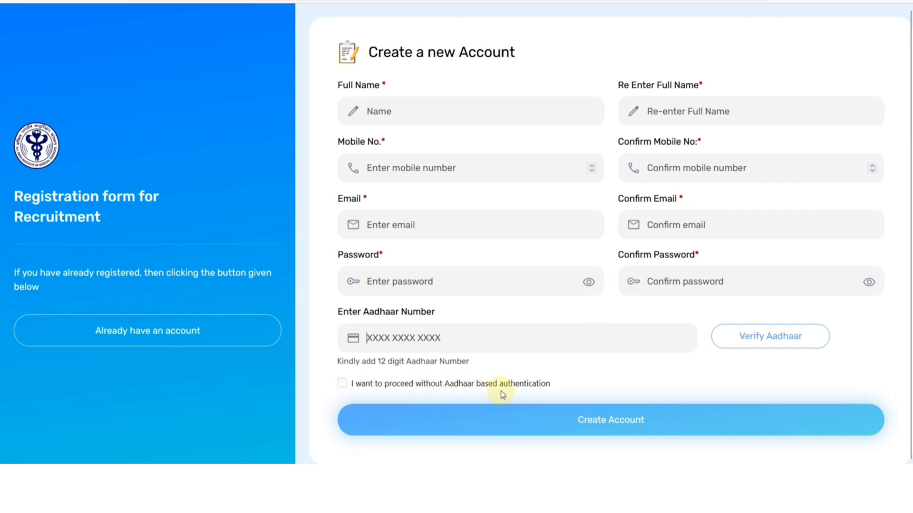
{"action": "left_click", "coordinate": [341, 386]}
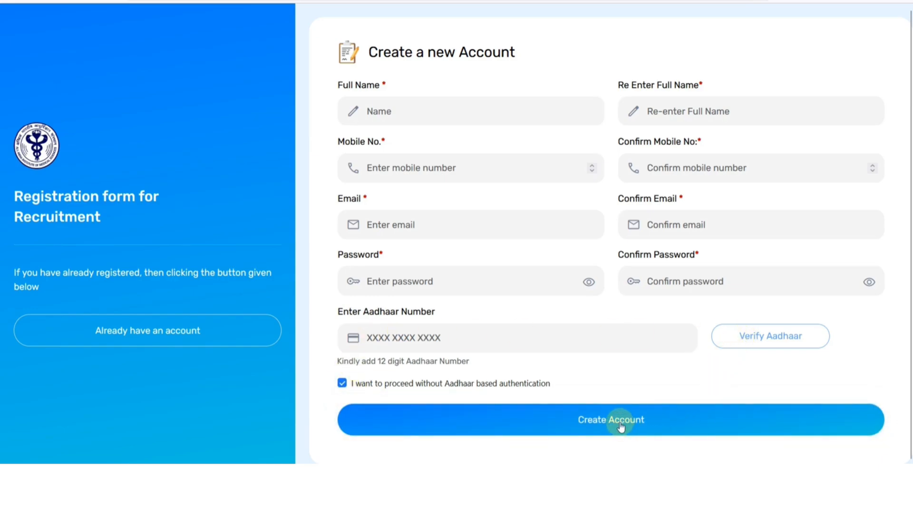
{"action": "left_click", "coordinate": [402, 173]}
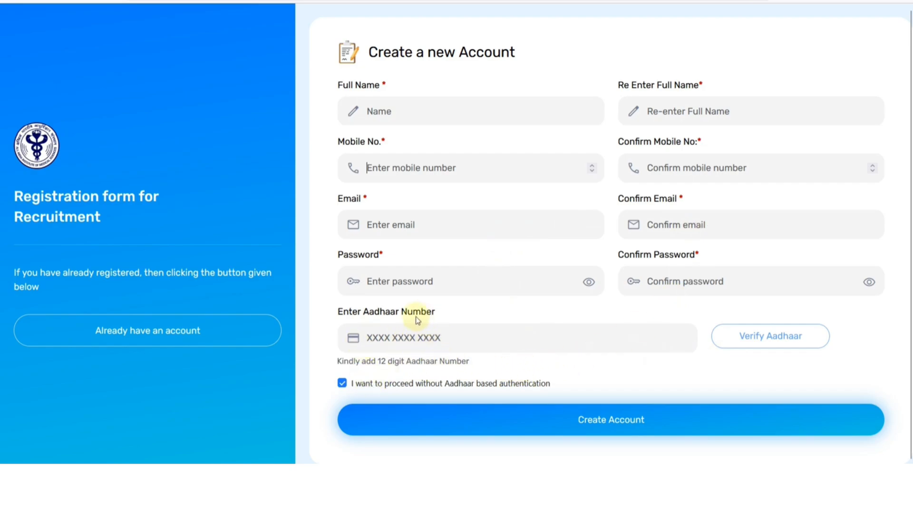
{"action": "left_click", "coordinate": [441, 313]}
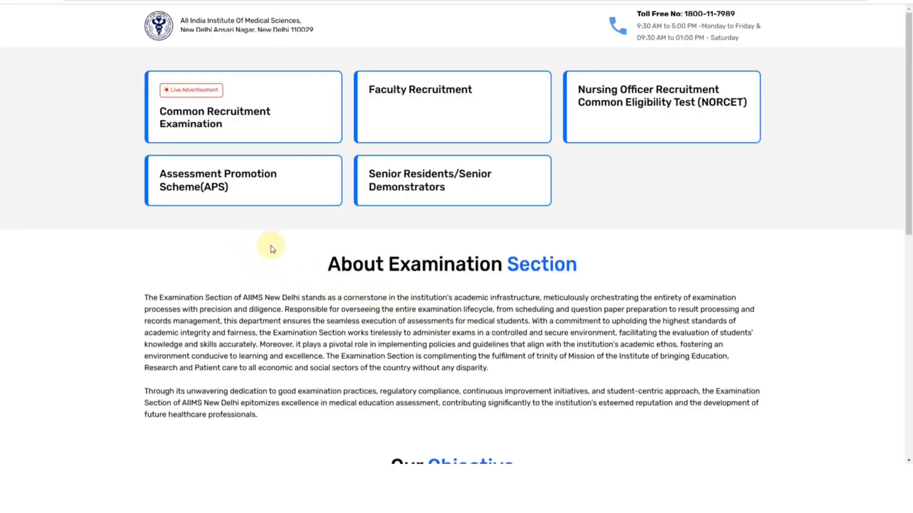
Open the CRE-2024 advertisement details under Common Recruitment Examination and proceed via Login to Apply
{"action": "left_click", "coordinate": [204, 124]}
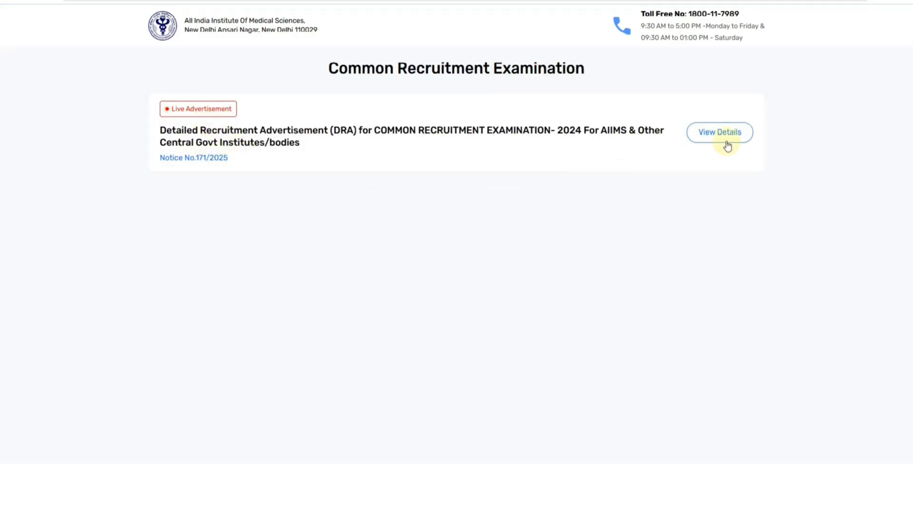
{"action": "left_click", "coordinate": [712, 139]}
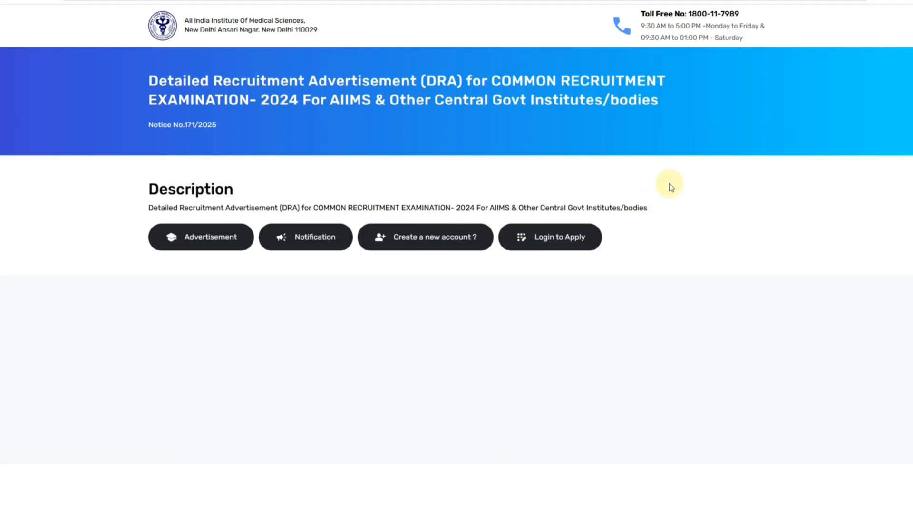
{"action": "left_click", "coordinate": [558, 243]}
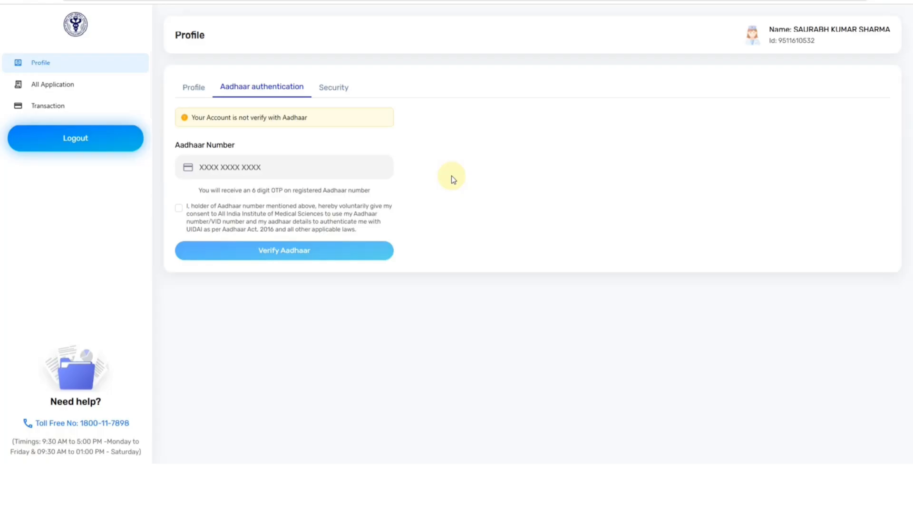
Zoom the page to 150%, tick the Aadhaar authentication consent, and view All Application
{"action": "key", "text": "ctrl+plus"}
{"action": "key", "text": "ctrl+plus"}
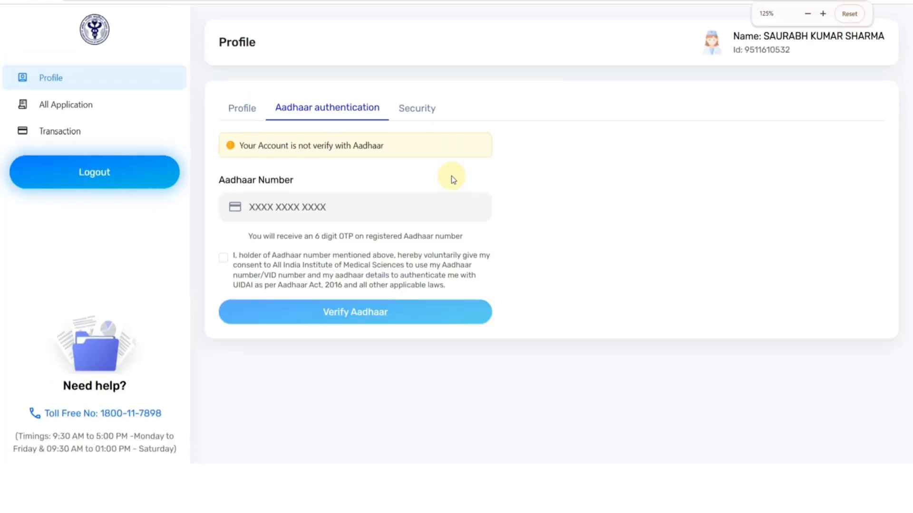
{"action": "key", "text": "ctrl+plus"}
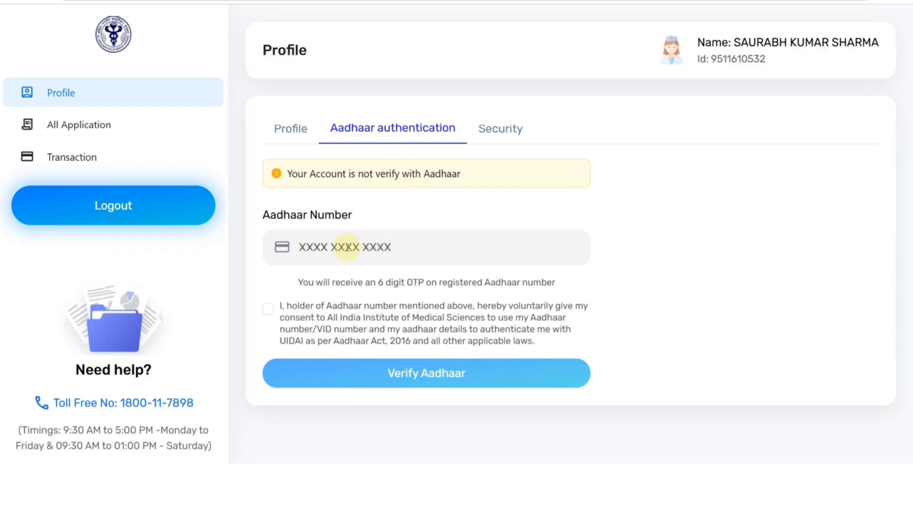
{"action": "left_click", "coordinate": [345, 248]}
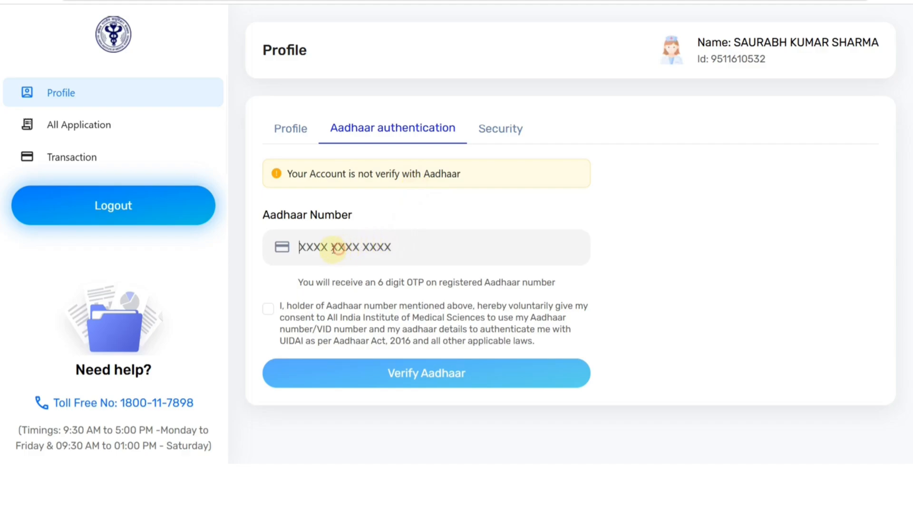
{"action": "left_click", "coordinate": [269, 311]}
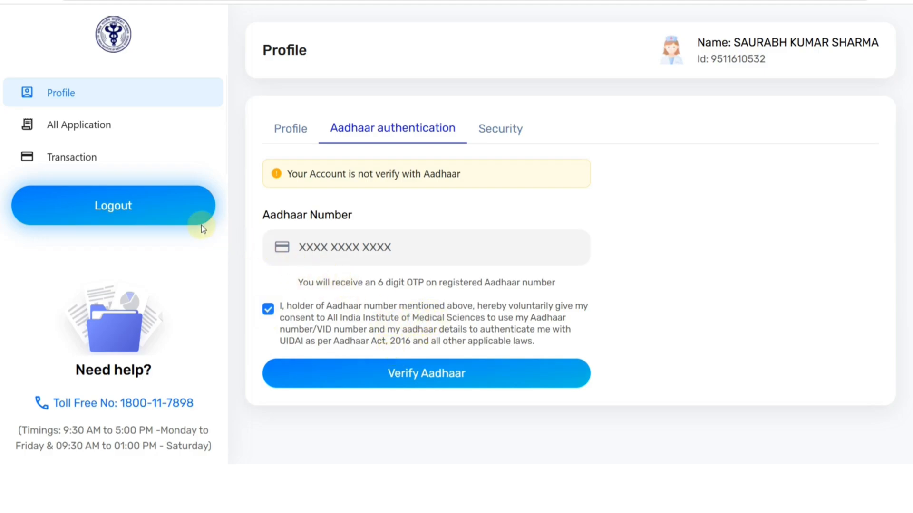
{"action": "left_click", "coordinate": [84, 127]}
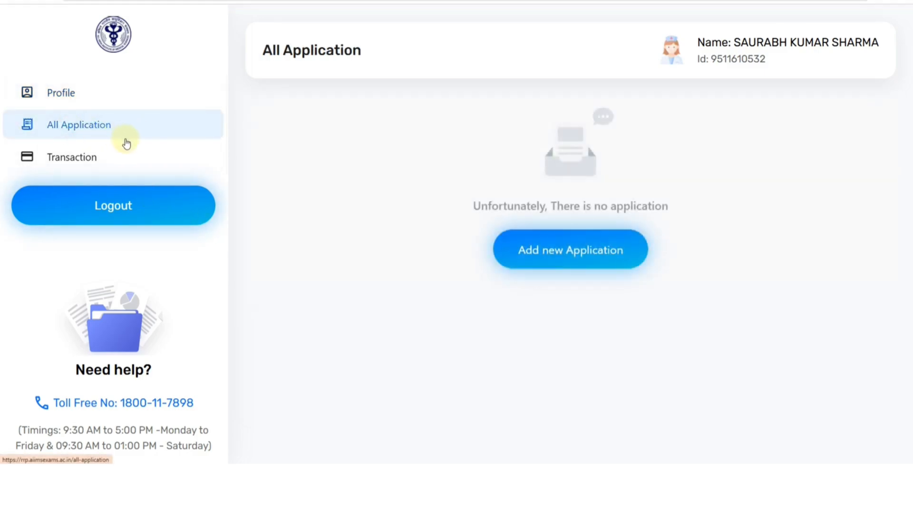
Start a new application with gender Female and browse the Post Applied For list
{"action": "left_click", "coordinate": [552, 255]}
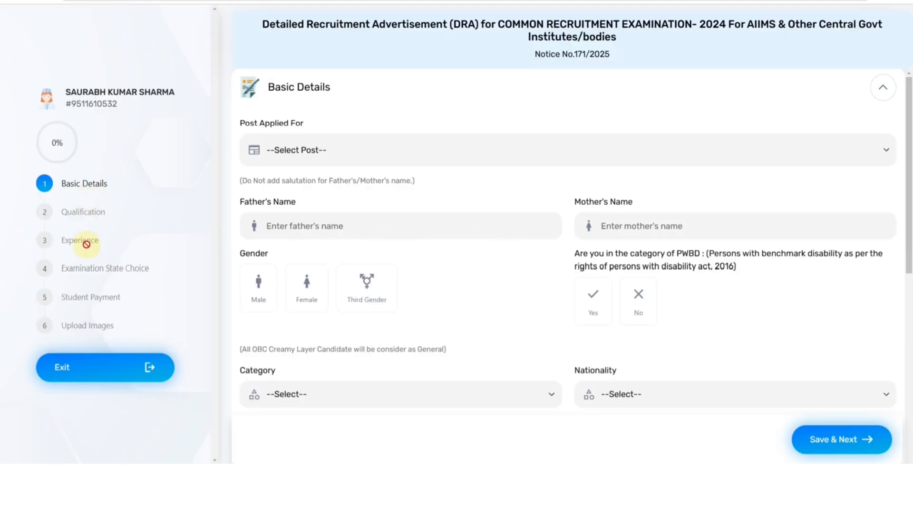
{"action": "left_click", "coordinate": [307, 285]}
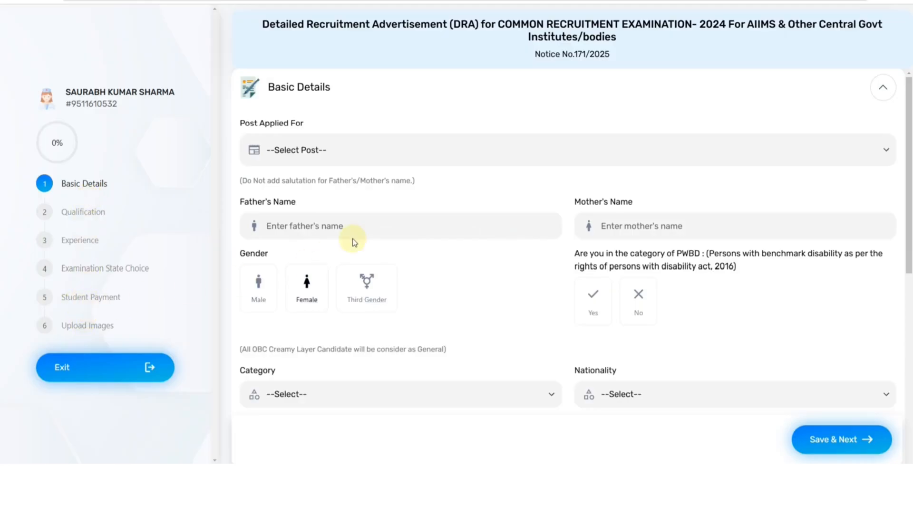
{"action": "left_click", "coordinate": [315, 158]}
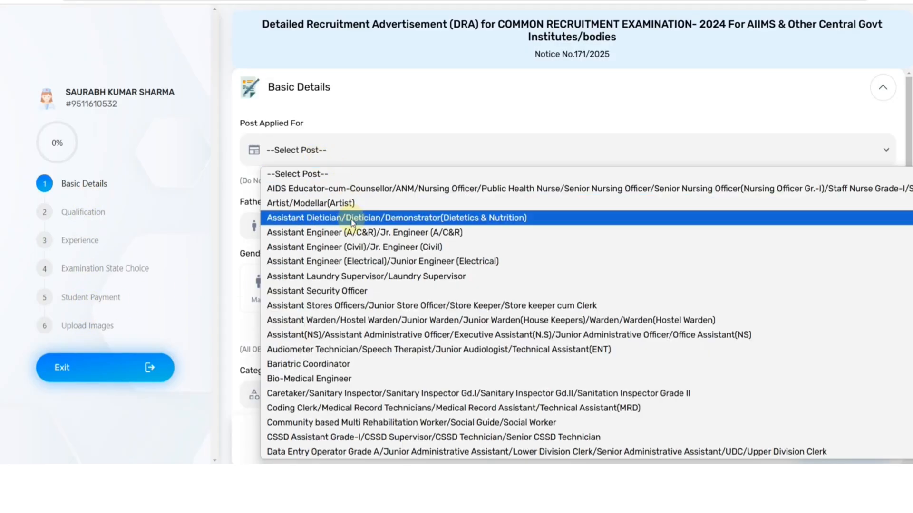
{"action": "scroll", "coordinate": [352, 222], "scroll_direction": "down", "scroll_amount": 7}
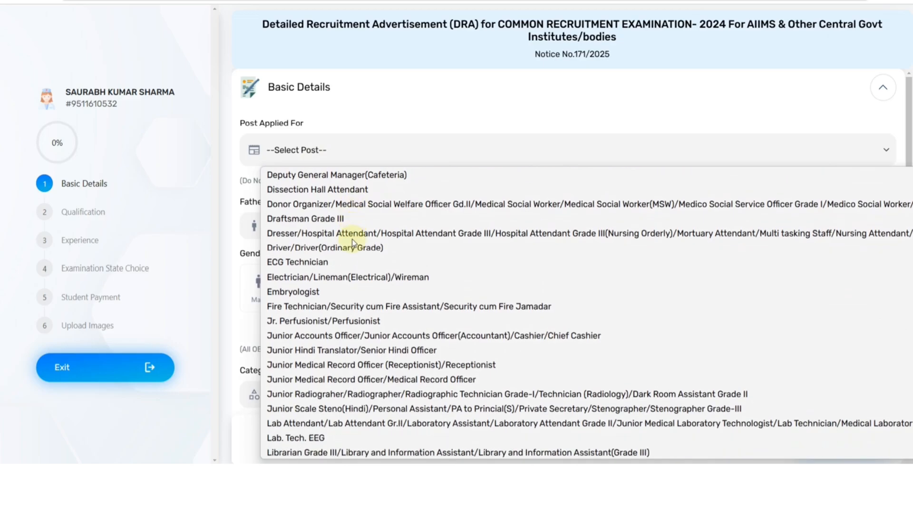
{"action": "scroll", "coordinate": [352, 239], "scroll_direction": "down", "scroll_amount": 2}
{"action": "scroll", "coordinate": [352, 238], "scroll_direction": "down", "scroll_amount": 10}
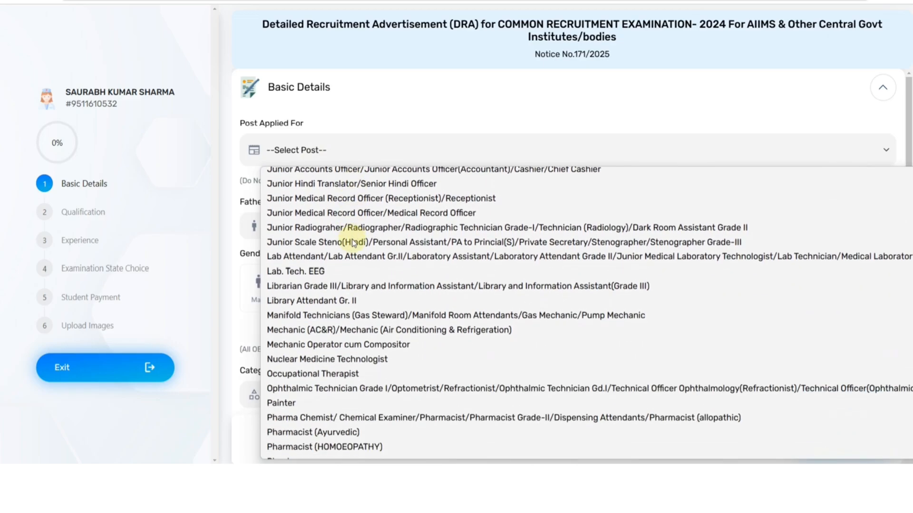
{"action": "scroll", "coordinate": [352, 239], "scroll_direction": "down", "scroll_amount": 1}
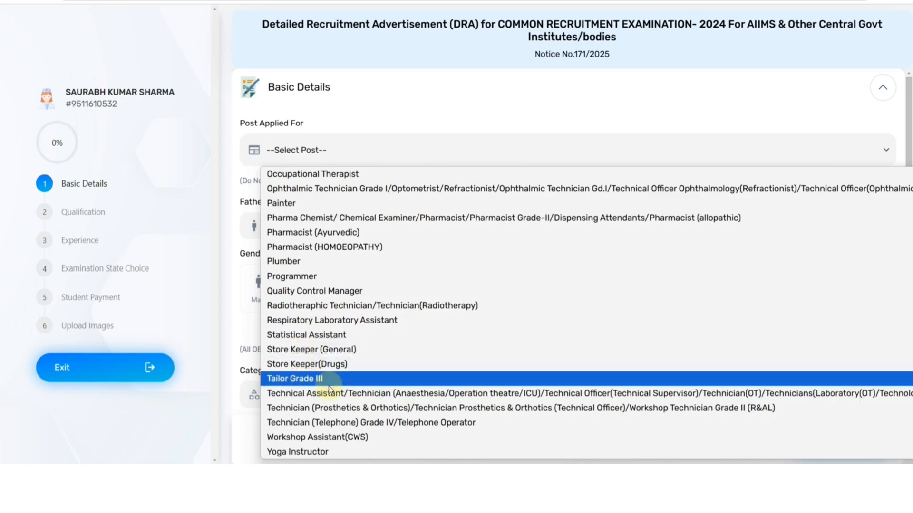
Select Store Keeper (General) as the post applied for
{"action": "scroll", "coordinate": [316, 380], "scroll_direction": "up", "scroll_amount": 4}
{"action": "scroll", "coordinate": [331, 380], "scroll_direction": "up", "scroll_amount": 2}
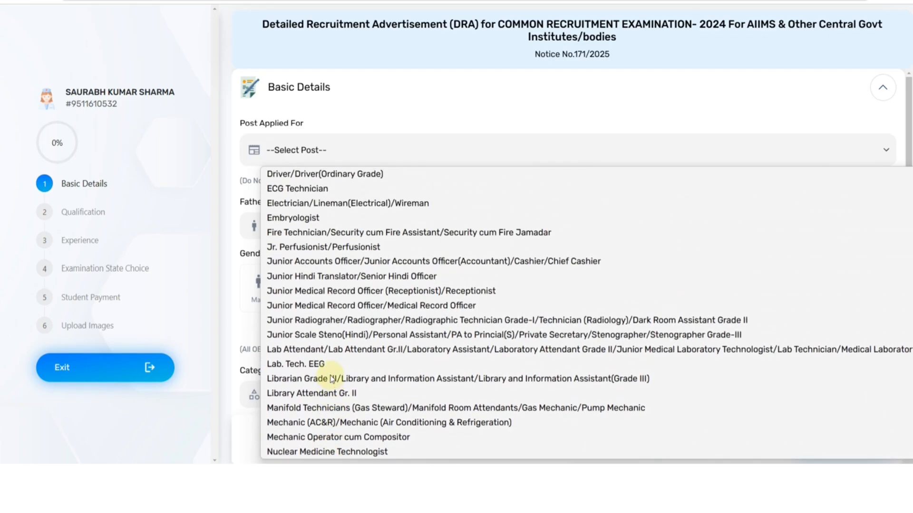
{"action": "scroll", "coordinate": [331, 378], "scroll_direction": "up", "scroll_amount": 2}
{"action": "scroll", "coordinate": [332, 378], "scroll_direction": "up", "scroll_amount": 2}
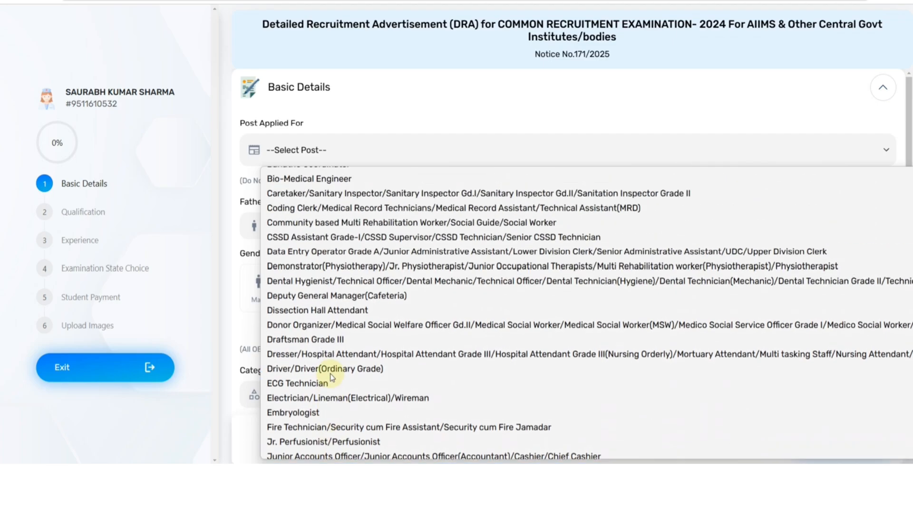
{"action": "scroll", "coordinate": [330, 374], "scroll_direction": "up", "scroll_amount": 4}
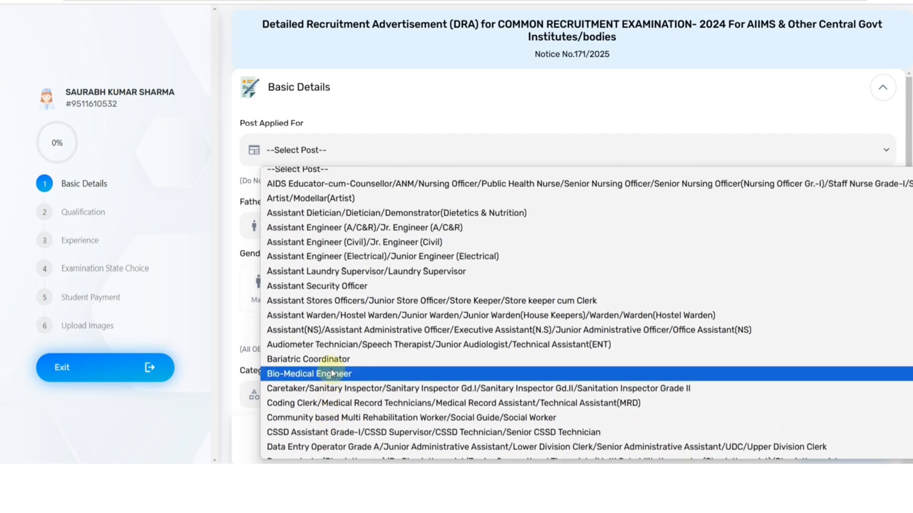
{"action": "scroll", "coordinate": [324, 269], "scroll_direction": "down", "scroll_amount": 4}
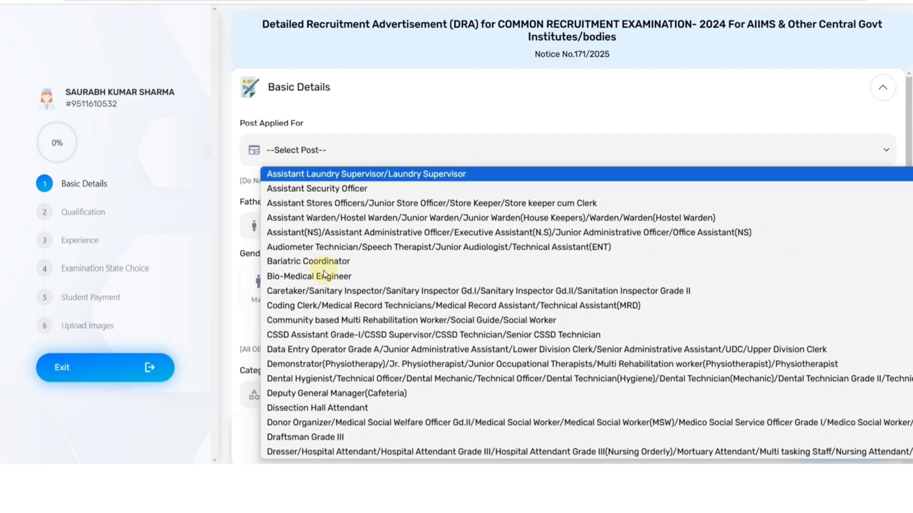
{"action": "scroll", "coordinate": [325, 274], "scroll_direction": "down", "scroll_amount": 1}
{"action": "scroll", "coordinate": [324, 275], "scroll_direction": "down", "scroll_amount": 4}
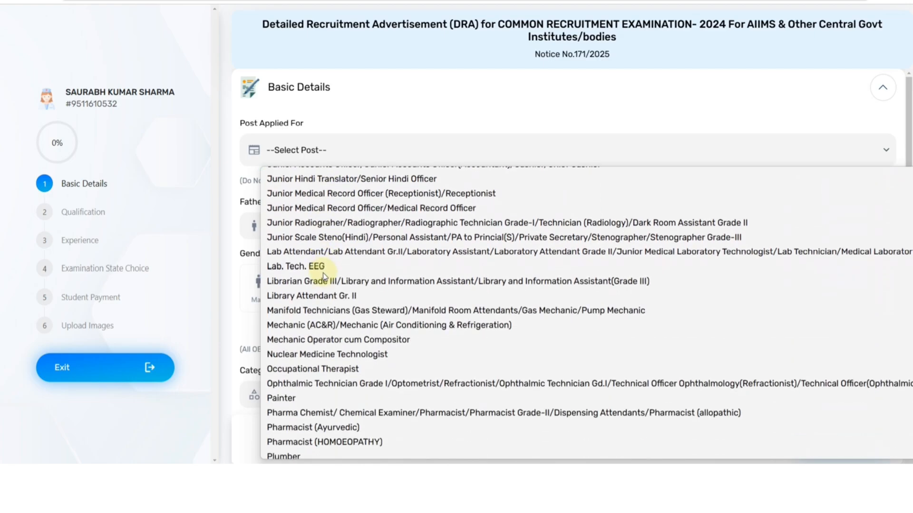
{"action": "scroll", "coordinate": [323, 273], "scroll_direction": "down", "scroll_amount": 2}
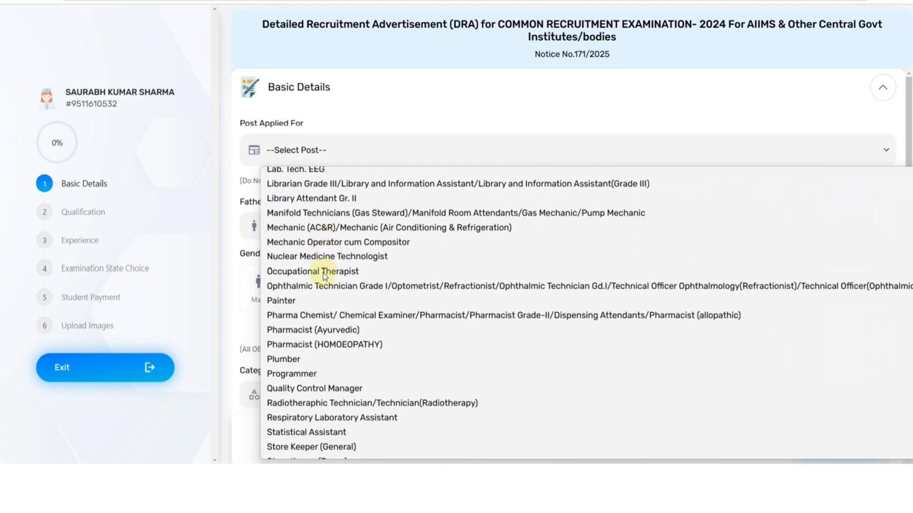
{"action": "scroll", "coordinate": [324, 276], "scroll_direction": "down", "scroll_amount": 2}
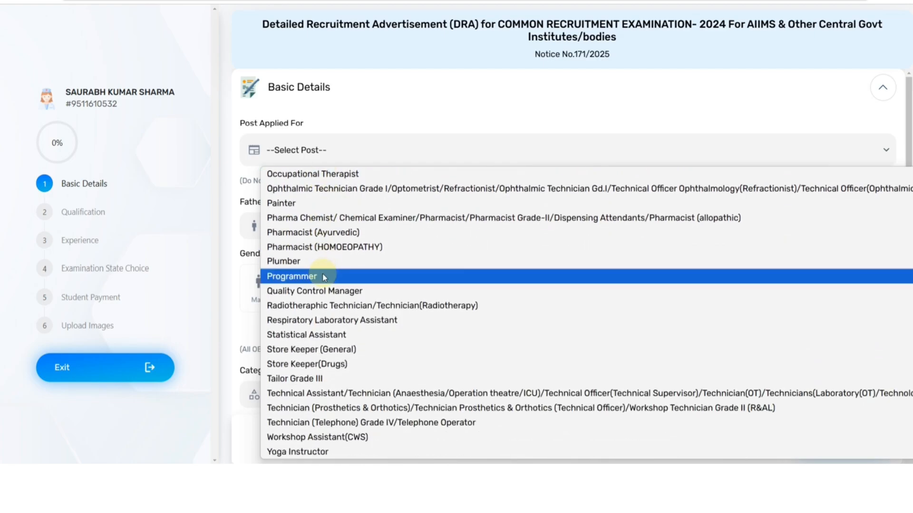
{"action": "left_click", "coordinate": [313, 349]}
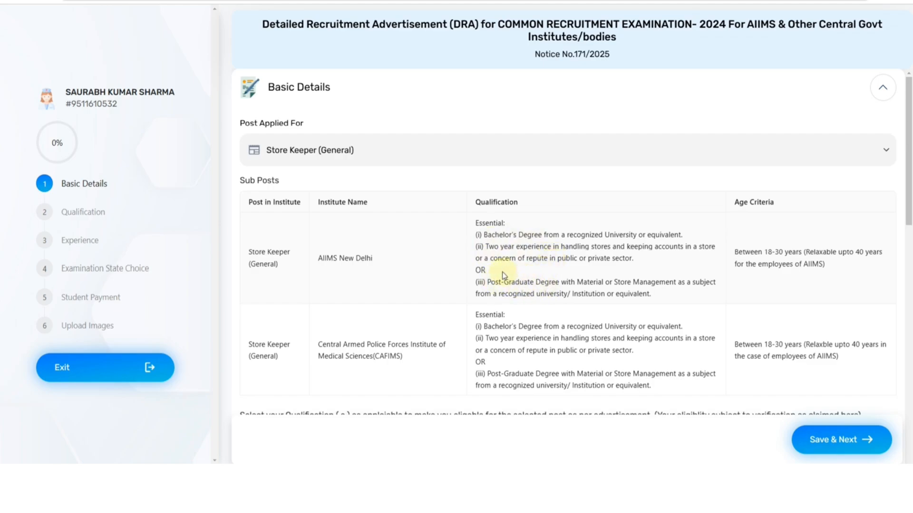
Tick the Post-Graduate Degree in Material or Store Management qualification instead of the bachelor's option
{"action": "scroll", "coordinate": [505, 276], "scroll_direction": "down", "scroll_amount": 1}
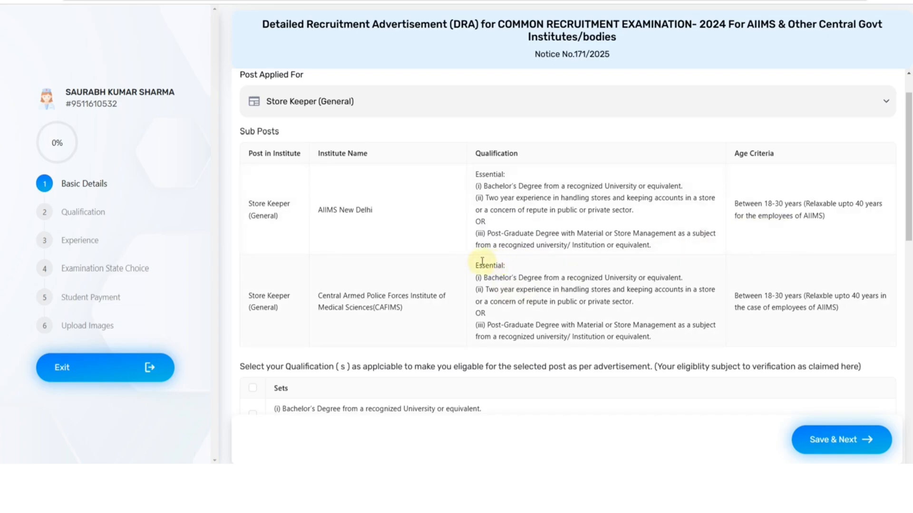
{"action": "scroll", "coordinate": [480, 259], "scroll_direction": "down", "scroll_amount": 3}
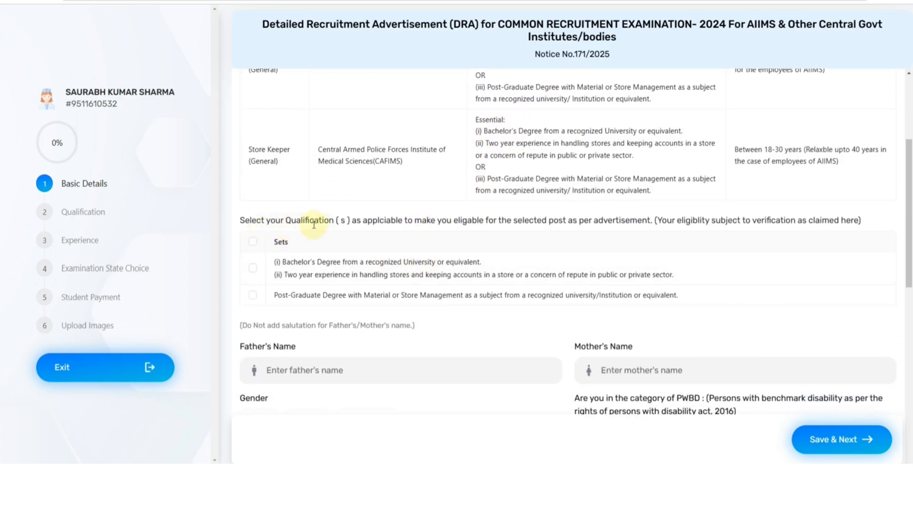
{"action": "left_click", "coordinate": [253, 269]}
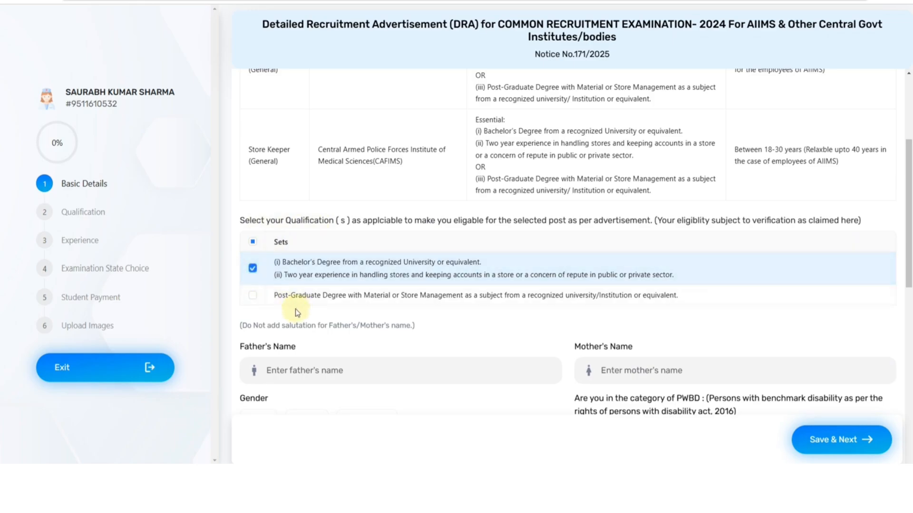
{"action": "left_click", "coordinate": [252, 268]}
{"action": "left_click", "coordinate": [259, 294]}
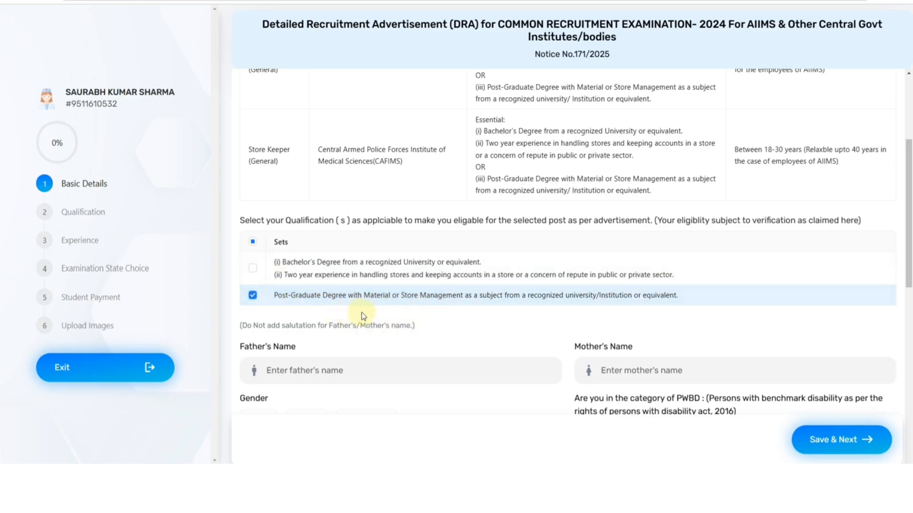
{"action": "scroll", "coordinate": [390, 306], "scroll_direction": "up", "scroll_amount": 5}
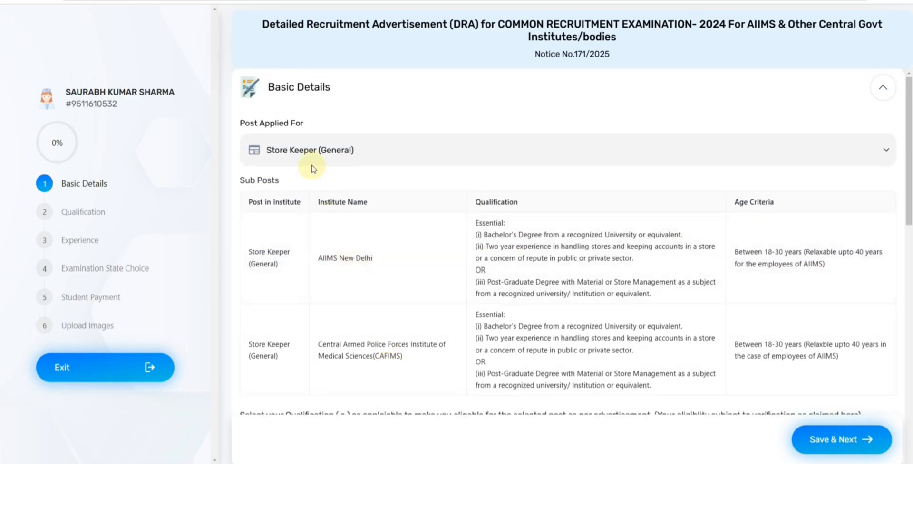
Try the Painter post with its qualification, then Junior Hindi Translator/Senior Hindi Officer
{"action": "left_click", "coordinate": [312, 164]}
{"action": "left_click", "coordinate": [304, 305]}
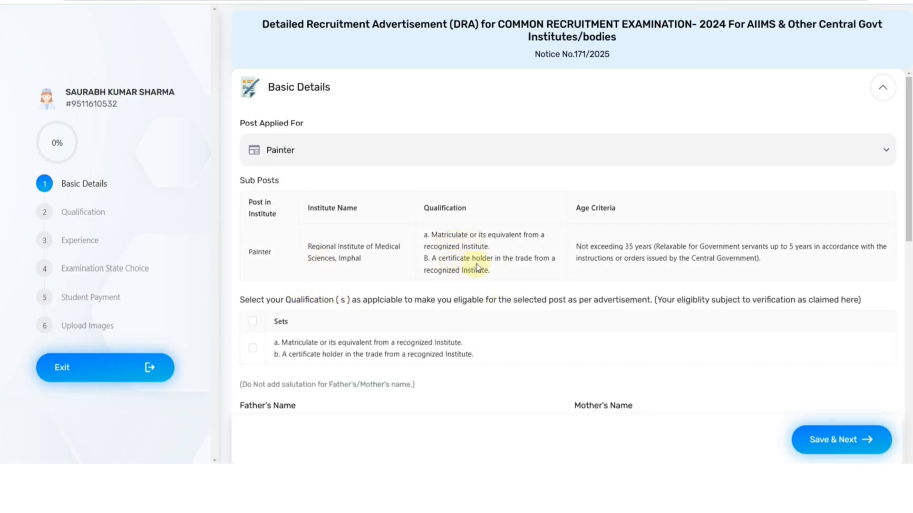
{"action": "left_click", "coordinate": [253, 349]}
{"action": "left_click", "coordinate": [289, 150]}
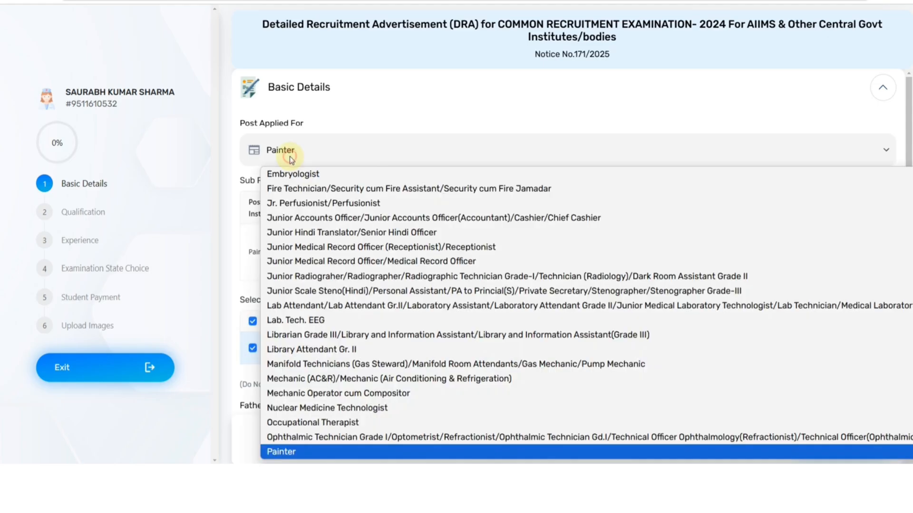
{"action": "left_click", "coordinate": [324, 232]}
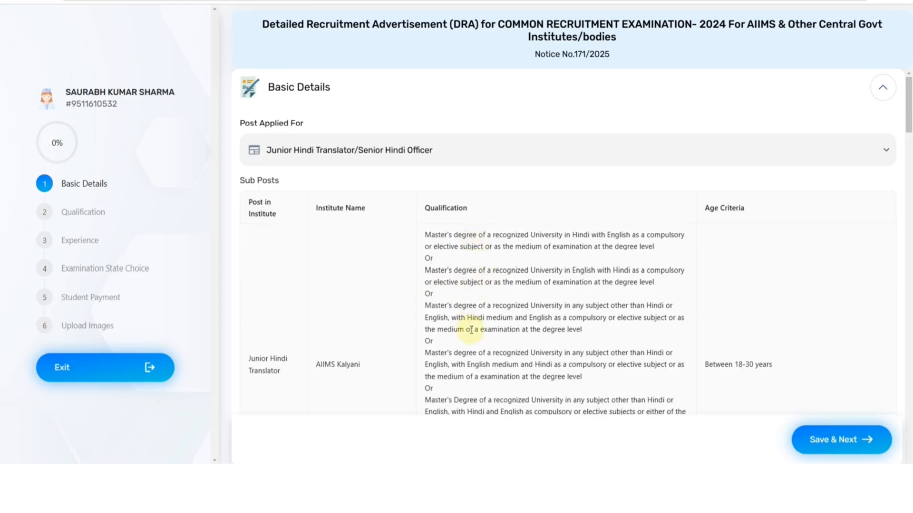
{"action": "scroll", "coordinate": [434, 323], "scroll_direction": "down", "scroll_amount": 6}
{"action": "scroll", "coordinate": [426, 326], "scroll_direction": "down", "scroll_amount": 15}
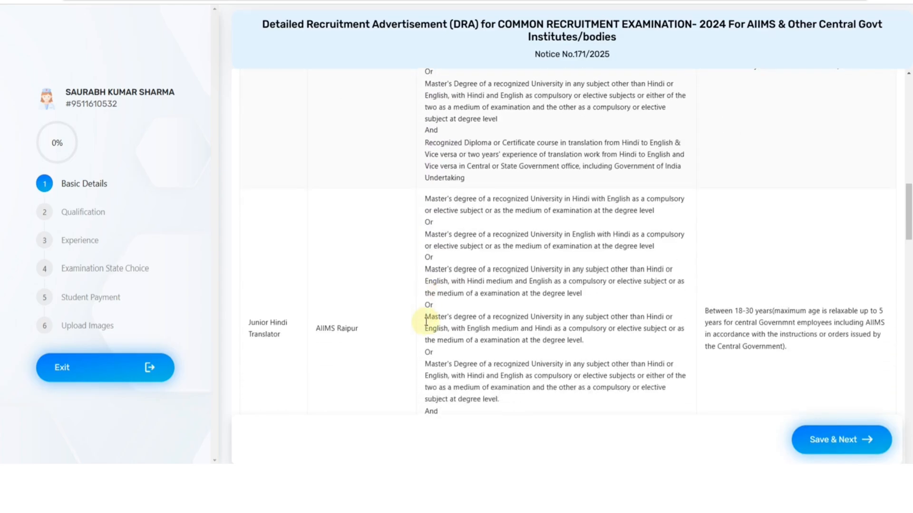
{"action": "scroll", "coordinate": [426, 320], "scroll_direction": "down", "scroll_amount": 10}
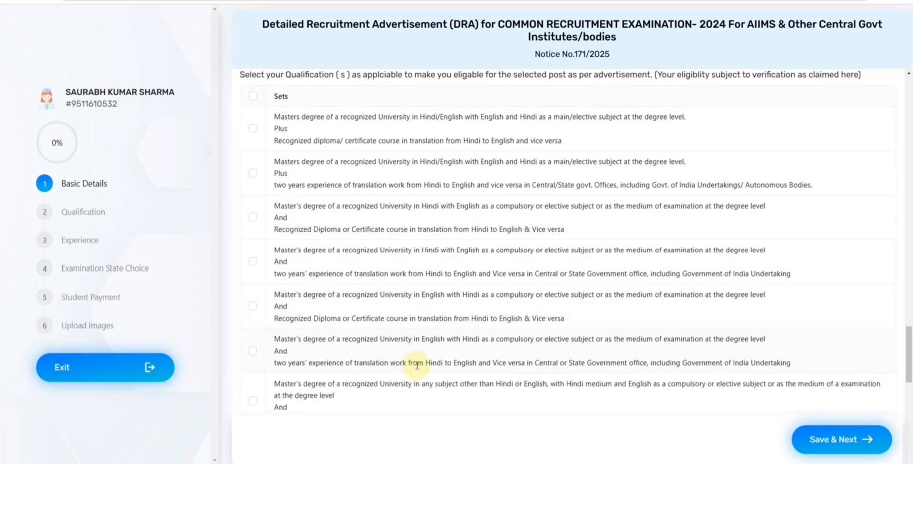
{"action": "scroll", "coordinate": [417, 361], "scroll_direction": "up", "scroll_amount": 8}
{"action": "scroll", "coordinate": [416, 354], "scroll_direction": "up", "scroll_amount": 15}
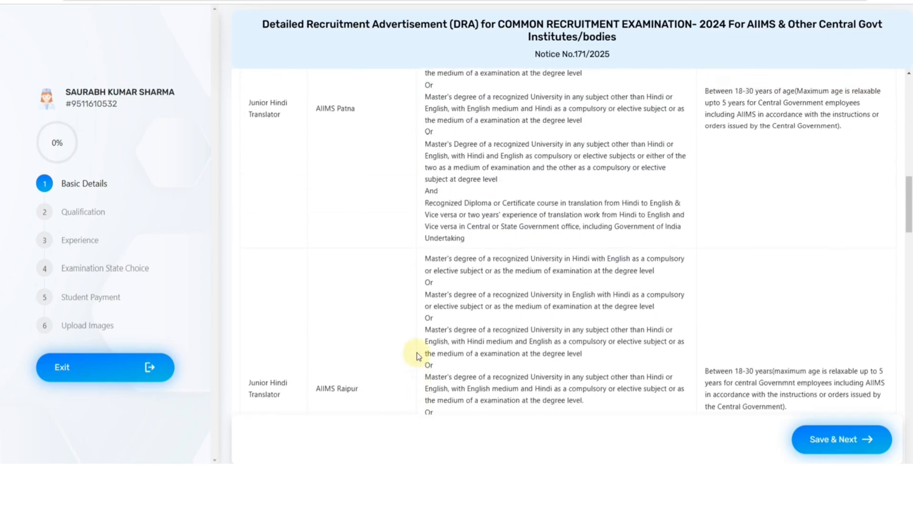
Choose Electrician/Lineman(Electrical)/Wireman as the post applied for
{"action": "left_click", "coordinate": [312, 164]}
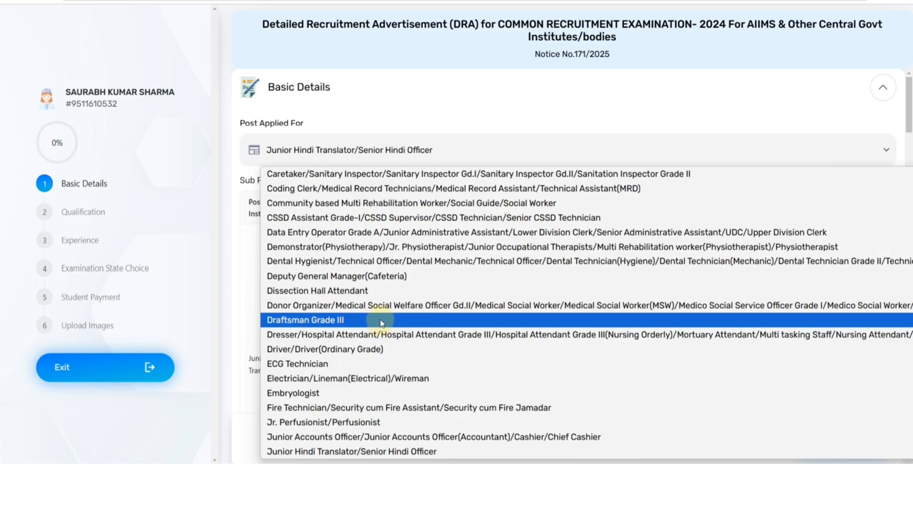
{"action": "scroll", "coordinate": [380, 328], "scroll_direction": "up", "scroll_amount": 5}
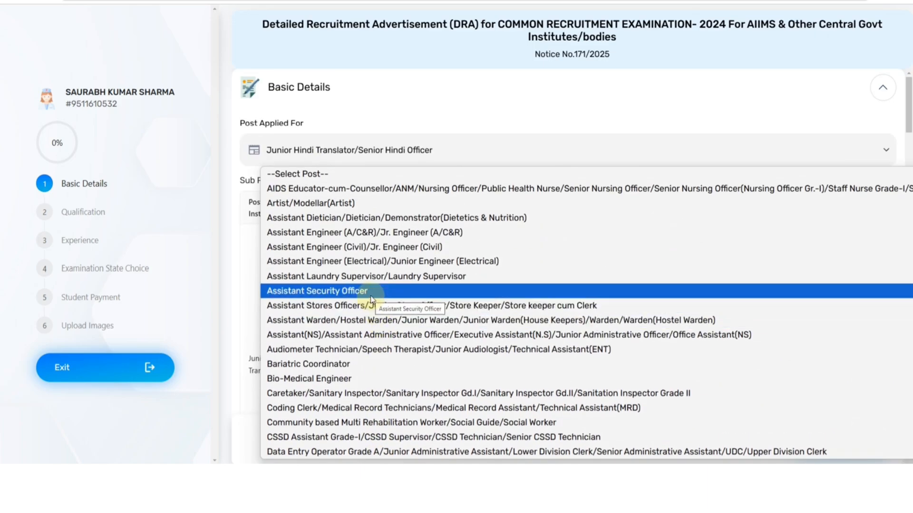
{"action": "scroll", "coordinate": [370, 299], "scroll_direction": "down", "scroll_amount": 3}
{"action": "scroll", "coordinate": [371, 298], "scroll_direction": "down", "scroll_amount": 6}
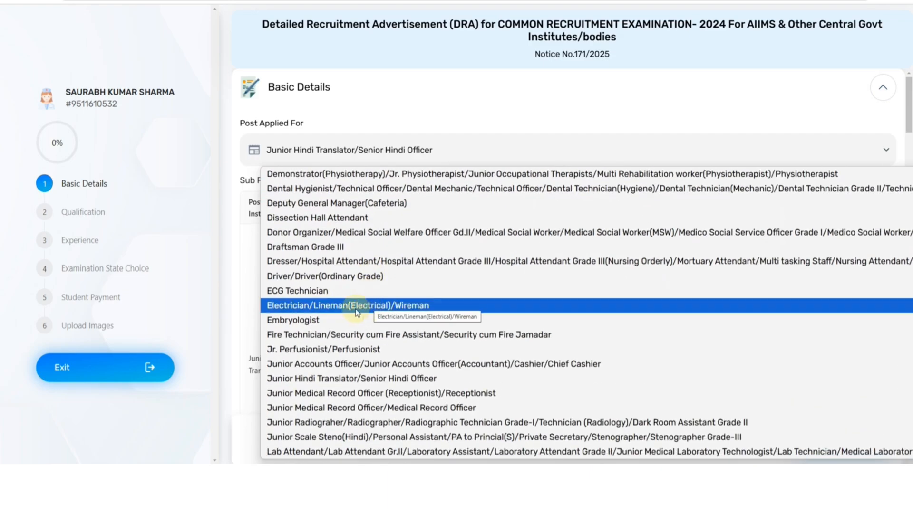
{"action": "left_click", "coordinate": [346, 310]}
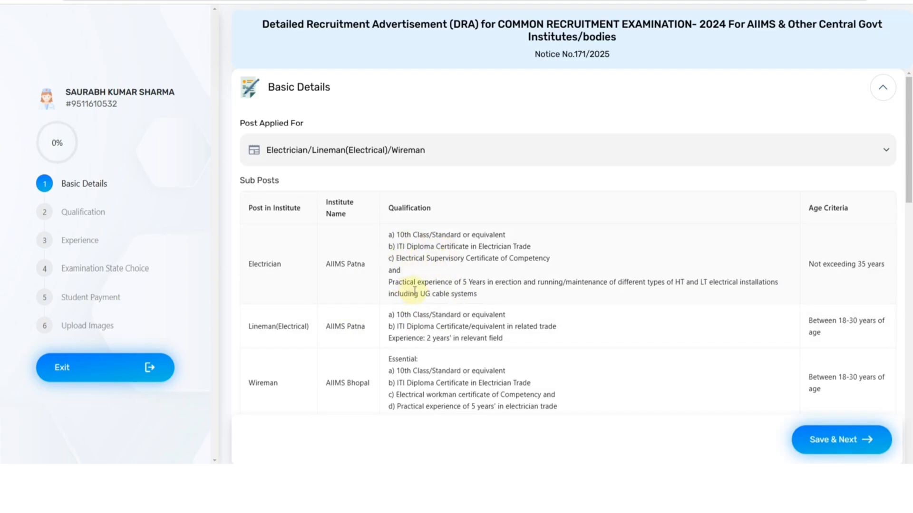
{"action": "scroll", "coordinate": [414, 291], "scroll_direction": "down", "scroll_amount": 10}
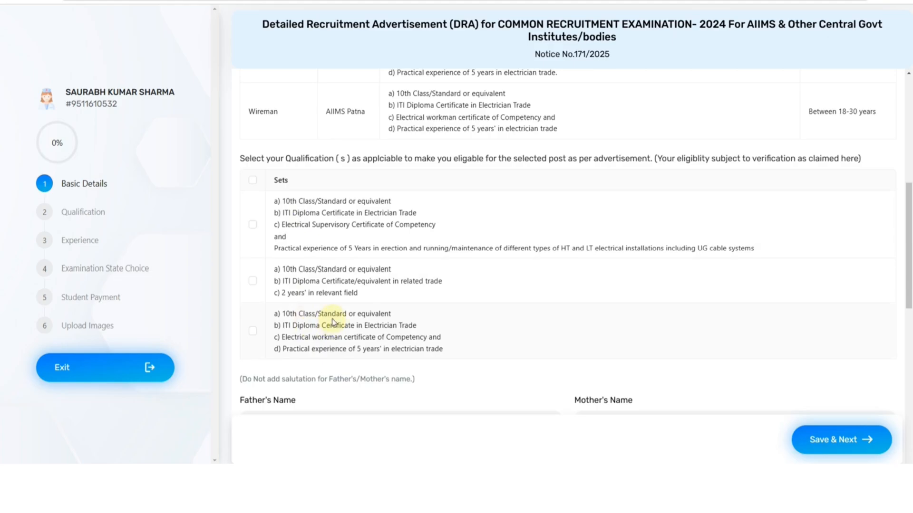
{"action": "scroll", "coordinate": [561, 203], "scroll_direction": "down", "scroll_amount": 5}
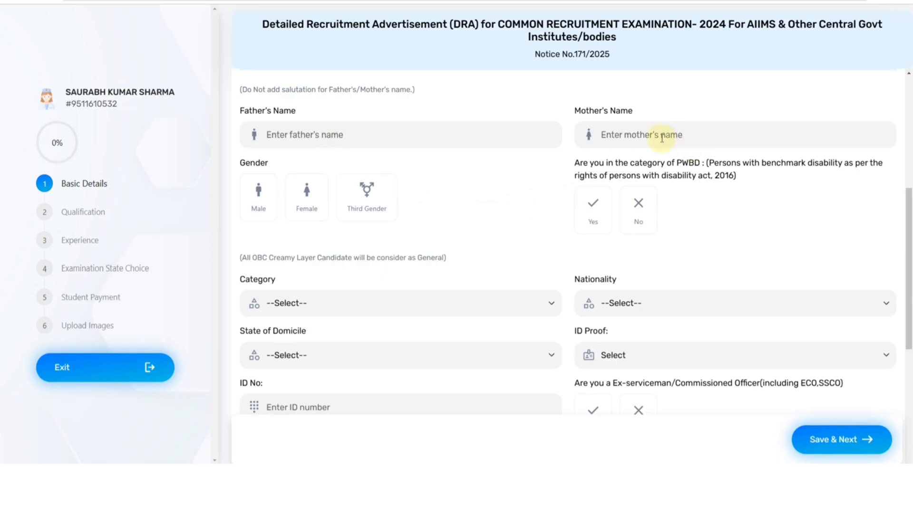
Set gender to Male and try PWBD Yes, agreeing to the rules and choosing 52%
{"action": "left_click", "coordinate": [264, 209]}
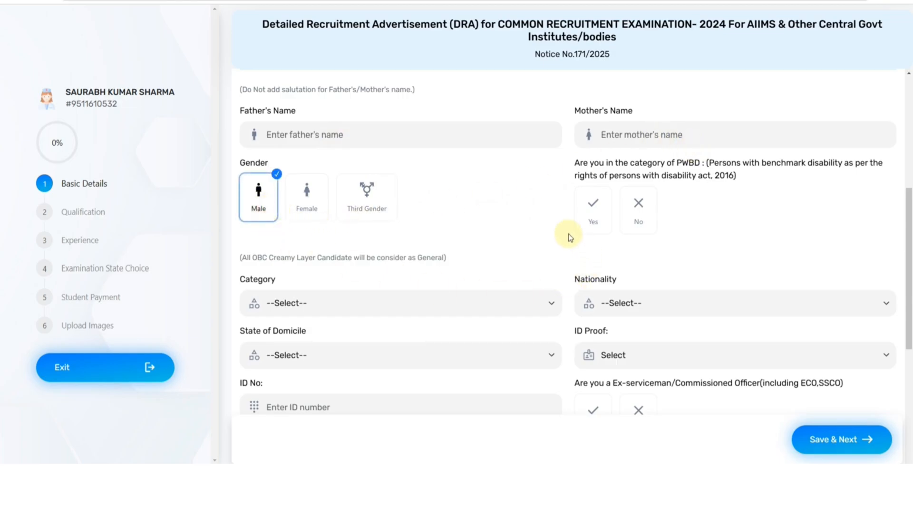
{"action": "left_click", "coordinate": [590, 223]}
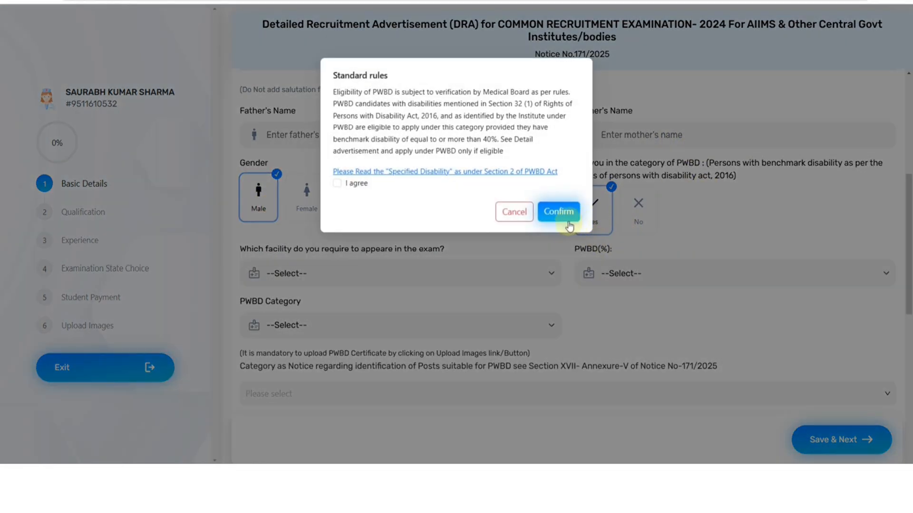
{"action": "left_click", "coordinate": [568, 217]}
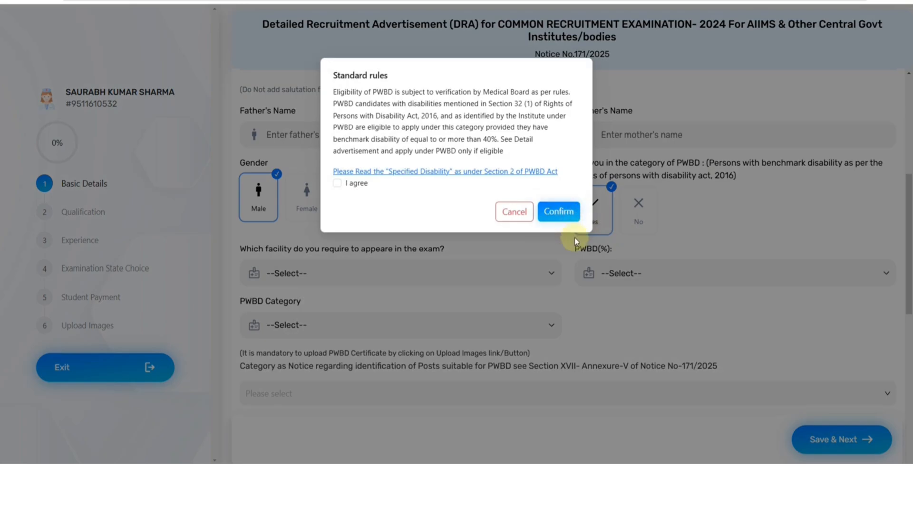
{"action": "left_click", "coordinate": [337, 183]}
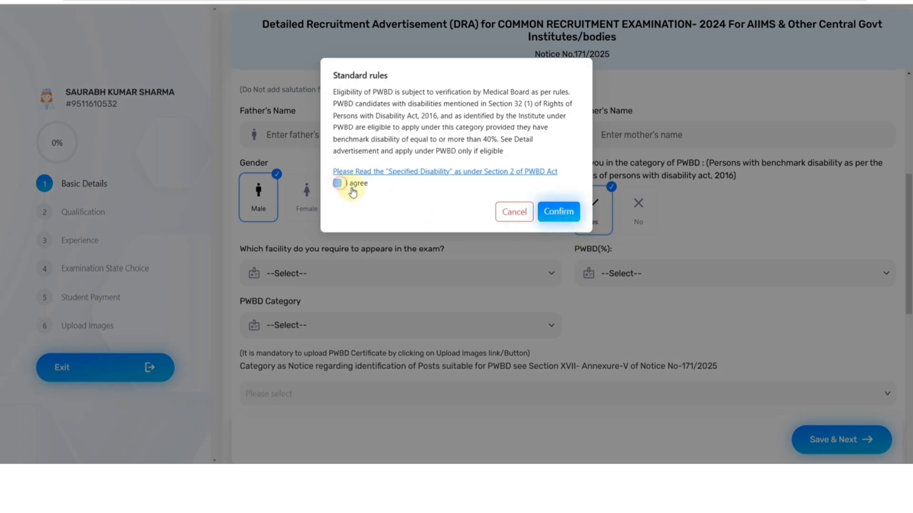
{"action": "left_click", "coordinate": [551, 212]}
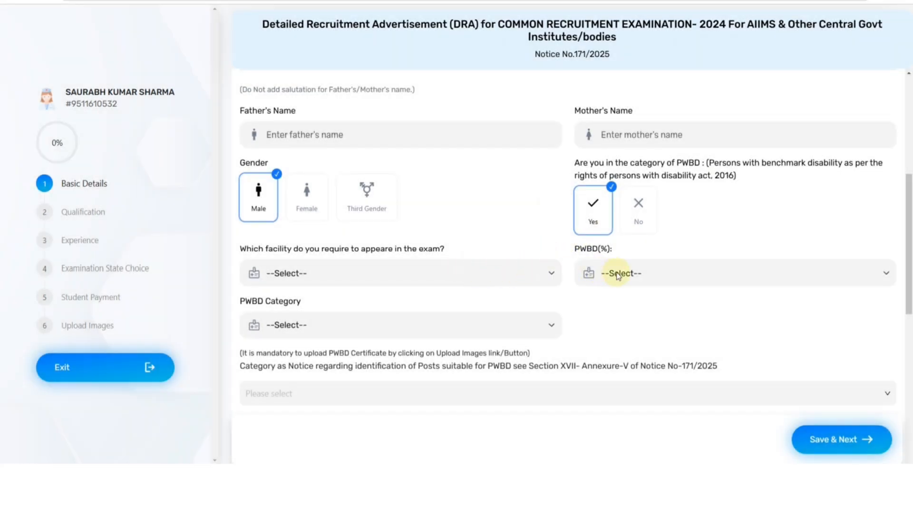
{"action": "left_click", "coordinate": [617, 277]}
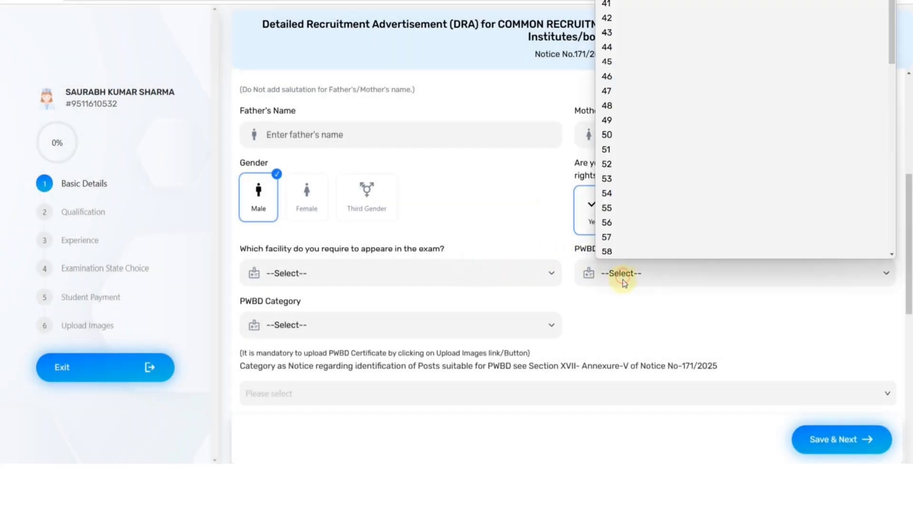
{"action": "left_click", "coordinate": [621, 169]}
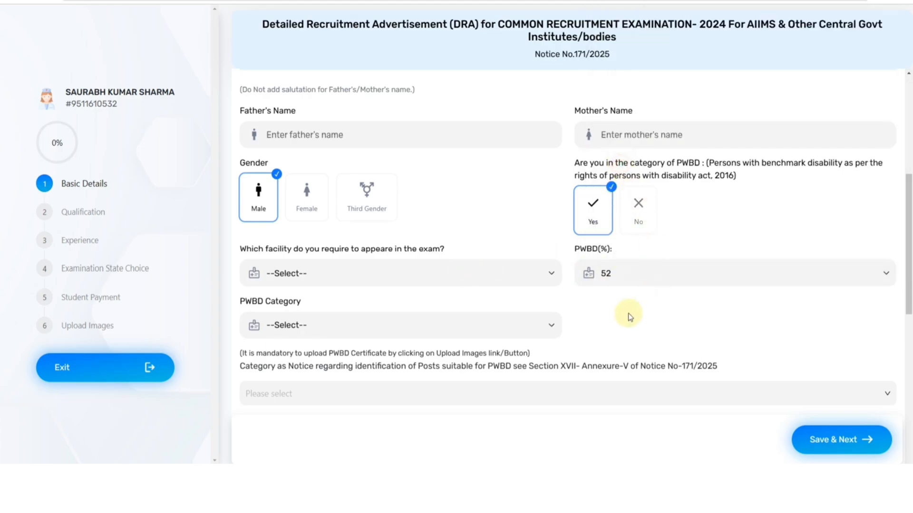
Leave the PWBD category and exam facility unset, and switch the PWBD answer to No
{"action": "left_click", "coordinate": [412, 322]}
{"action": "left_click", "coordinate": [412, 320]}
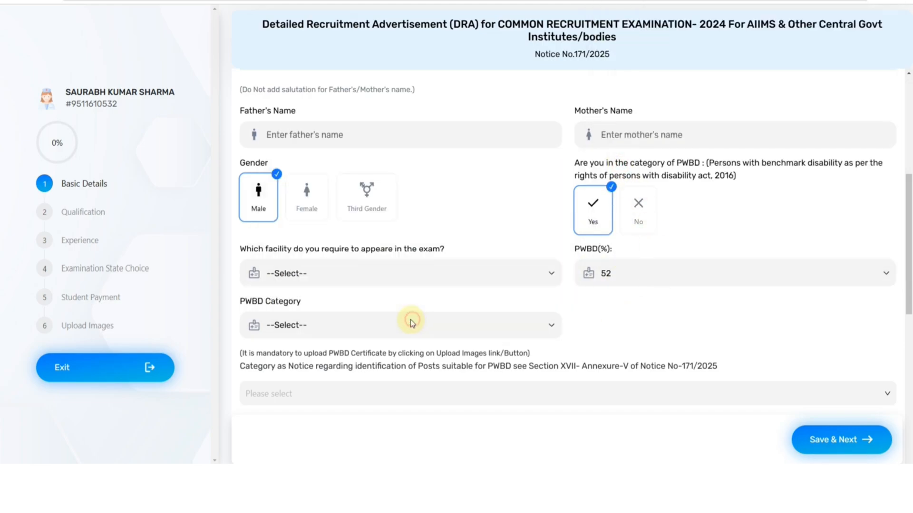
{"action": "left_click", "coordinate": [353, 275]}
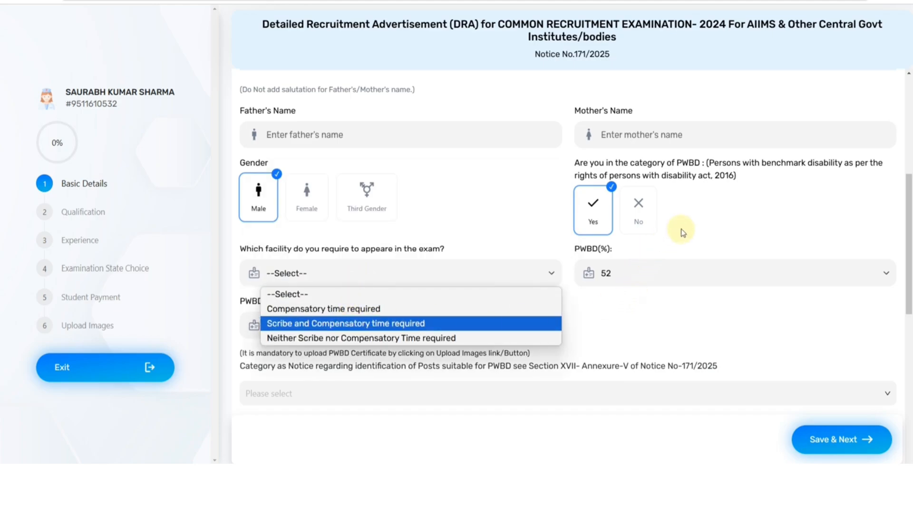
{"action": "left_click", "coordinate": [654, 221]}
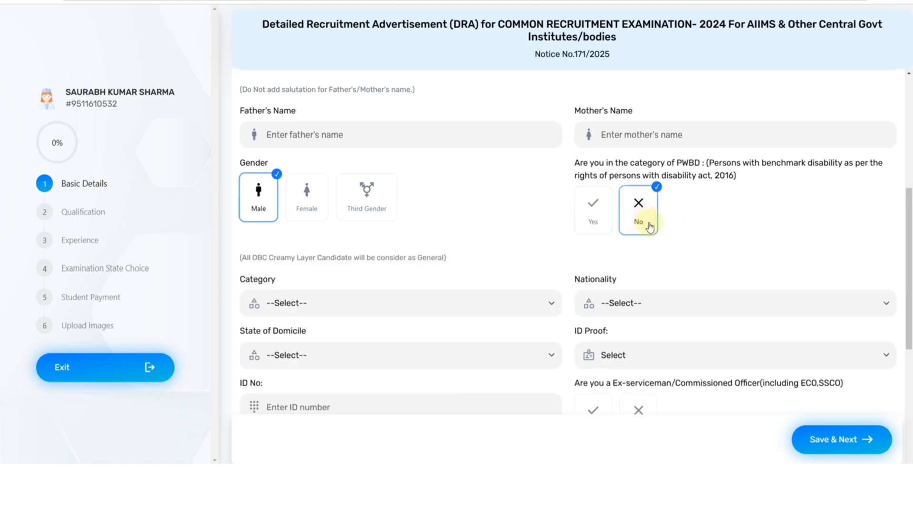
Choose OBC as the category and Indian as the nationality
{"action": "scroll", "coordinate": [477, 259], "scroll_direction": "down", "scroll_amount": 1}
{"action": "left_click", "coordinate": [477, 259]}
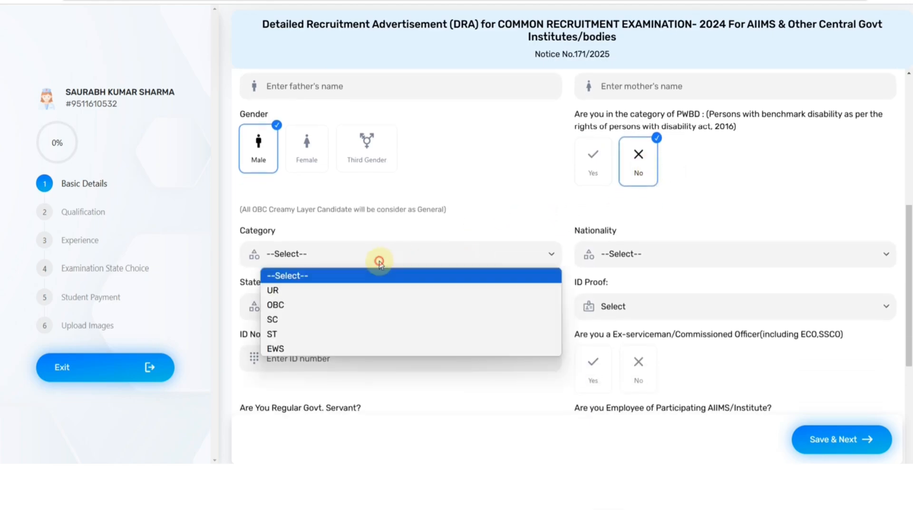
{"action": "left_click", "coordinate": [333, 303]}
{"action": "left_click", "coordinate": [635, 257]}
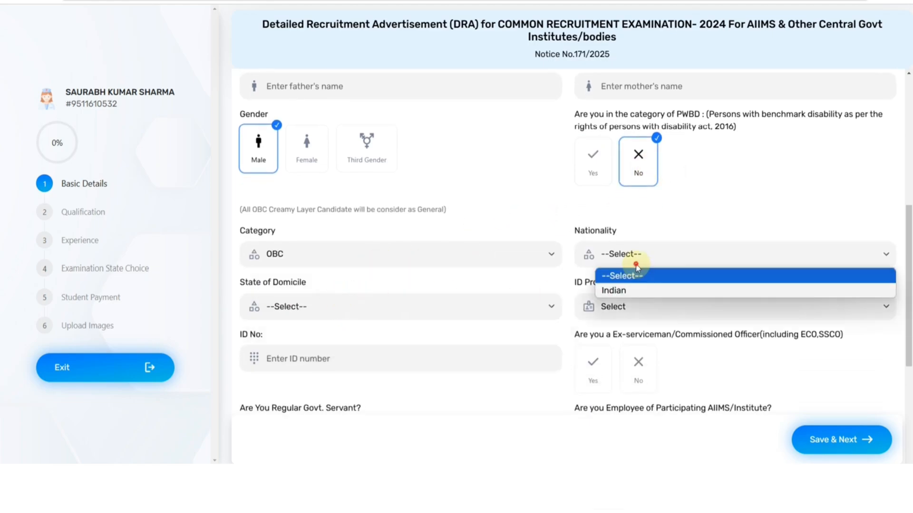
{"action": "left_click", "coordinate": [621, 292]}
Set state of domicile to Rajasthan and ID proof to Aadhaar Card
{"action": "scroll", "coordinate": [475, 285], "scroll_direction": "down", "scroll_amount": 1}
{"action": "left_click", "coordinate": [350, 259]}
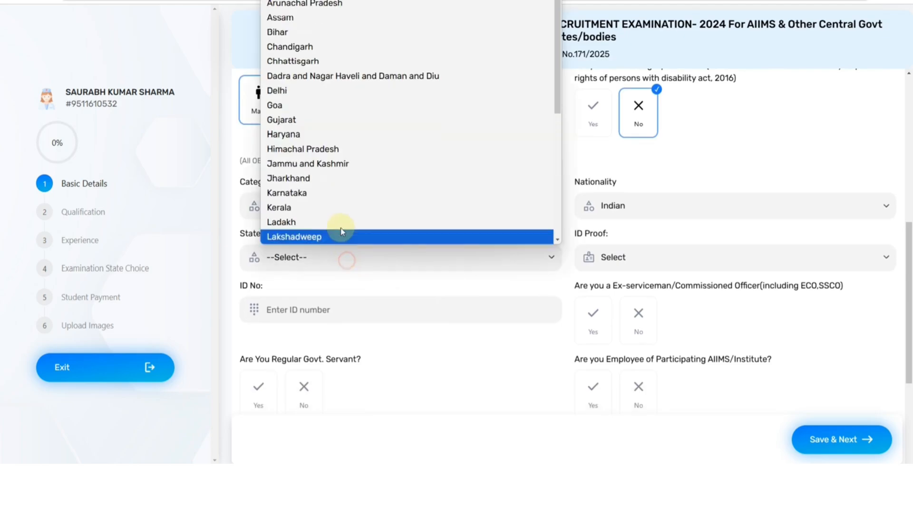
{"action": "scroll", "coordinate": [333, 204], "scroll_direction": "down", "scroll_amount": 5}
{"action": "left_click", "coordinate": [300, 135]}
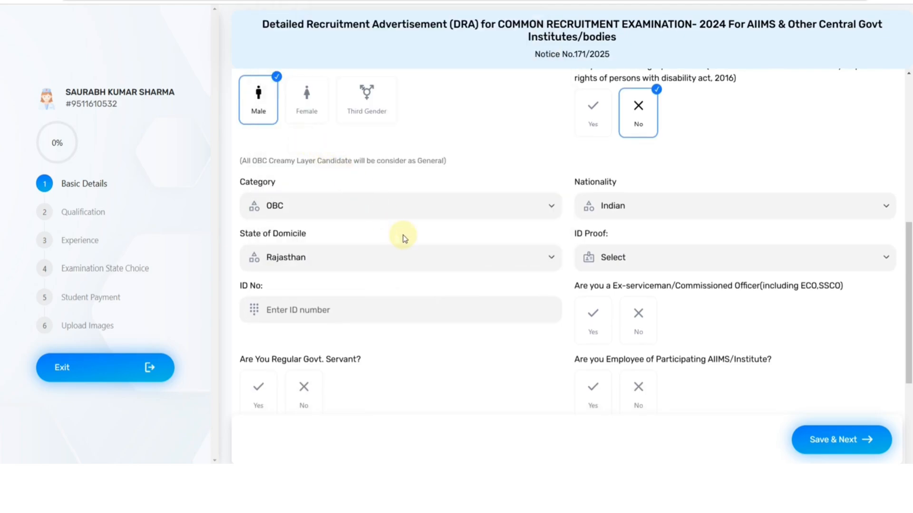
{"action": "left_click", "coordinate": [617, 268]}
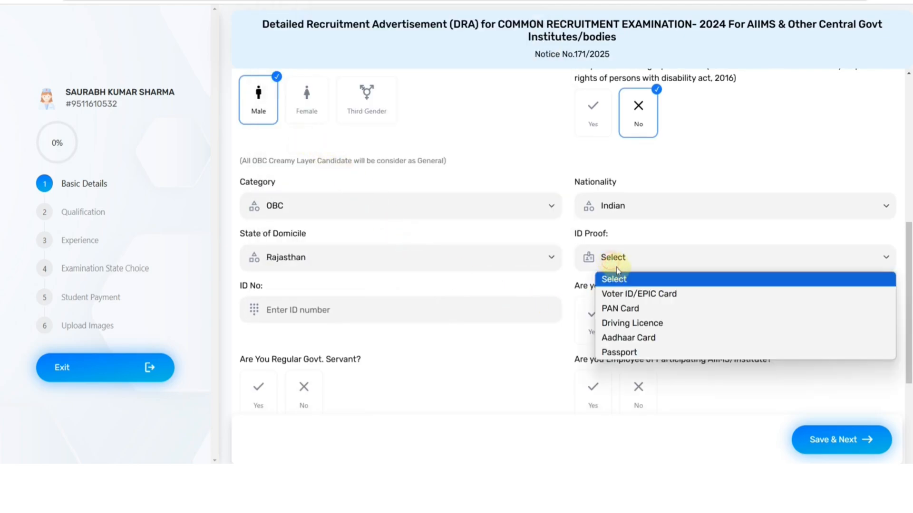
{"action": "left_click", "coordinate": [630, 337]}
Answer the ex-serviceman question No after briefly selecting Yes
{"action": "scroll", "coordinate": [412, 280], "scroll_direction": "down", "scroll_amount": 2}
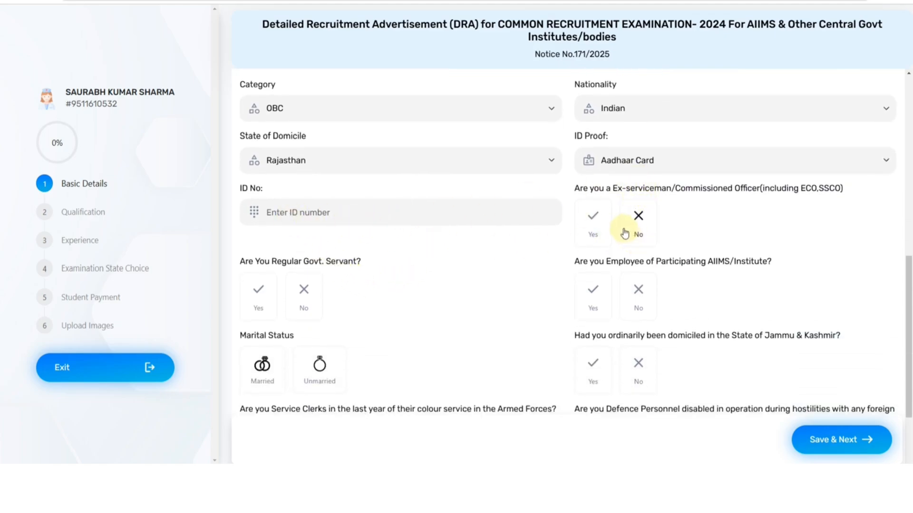
{"action": "left_click", "coordinate": [594, 226]}
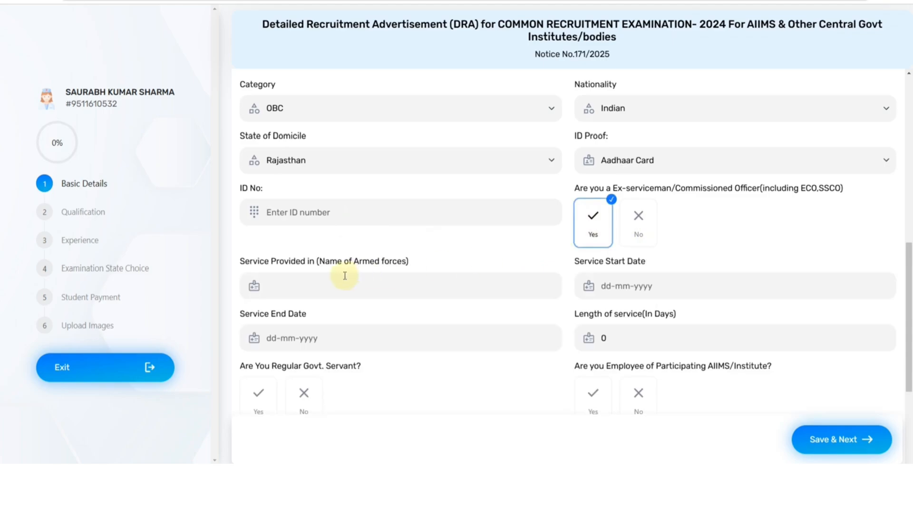
{"action": "left_click", "coordinate": [633, 236]}
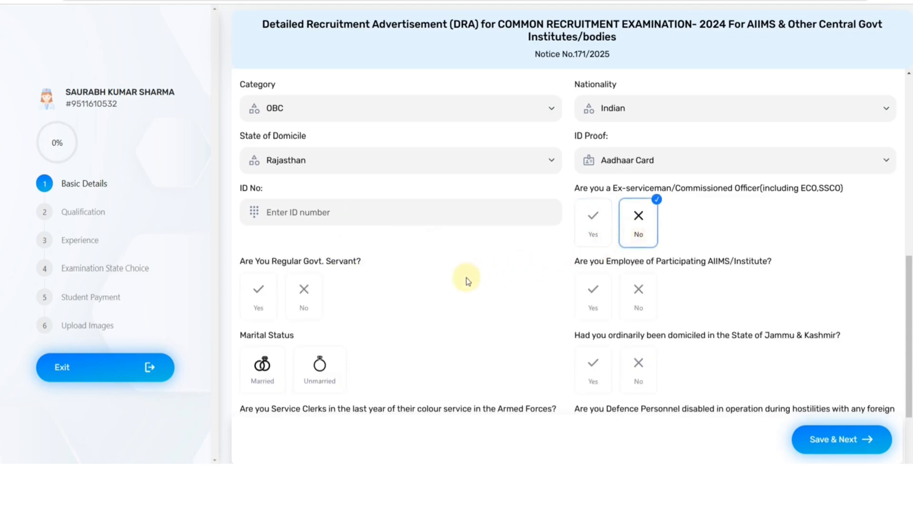
Answer No to being a regular government servant and a participating AIIMS employee
{"action": "scroll", "coordinate": [393, 278], "scroll_direction": "down", "scroll_amount": 1}
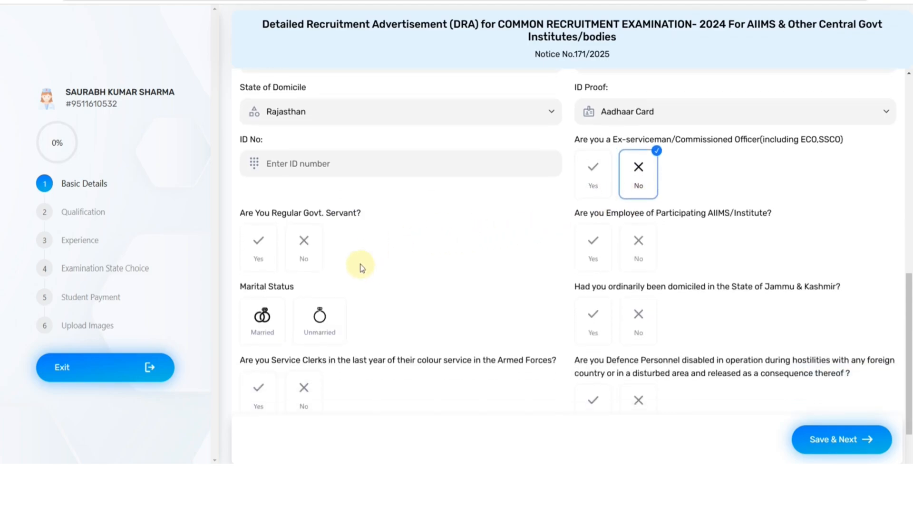
{"action": "left_click", "coordinate": [296, 247]}
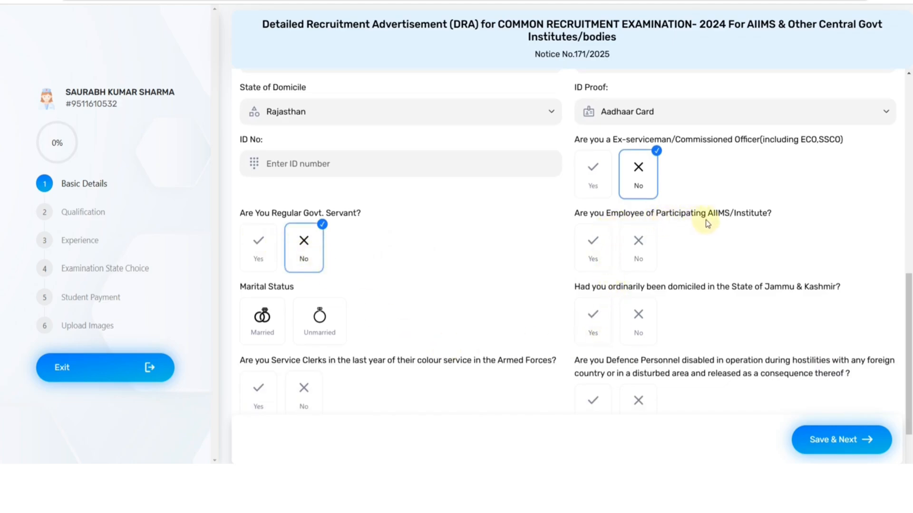
{"action": "left_click", "coordinate": [647, 252]}
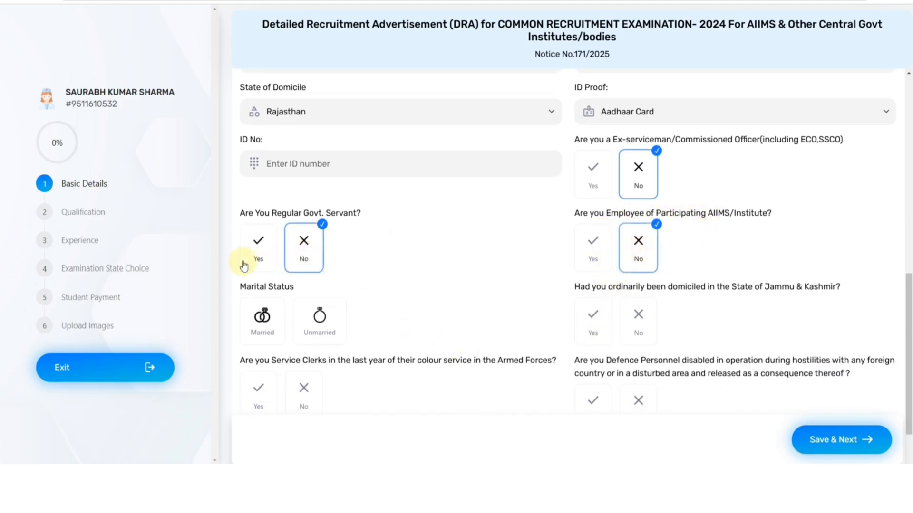
Set marital status to Unmarried and answer No to the Jammu & Kashmir and Service Clerks questions
{"action": "scroll", "coordinate": [256, 273], "scroll_direction": "down", "scroll_amount": 1}
{"action": "left_click", "coordinate": [334, 279]}
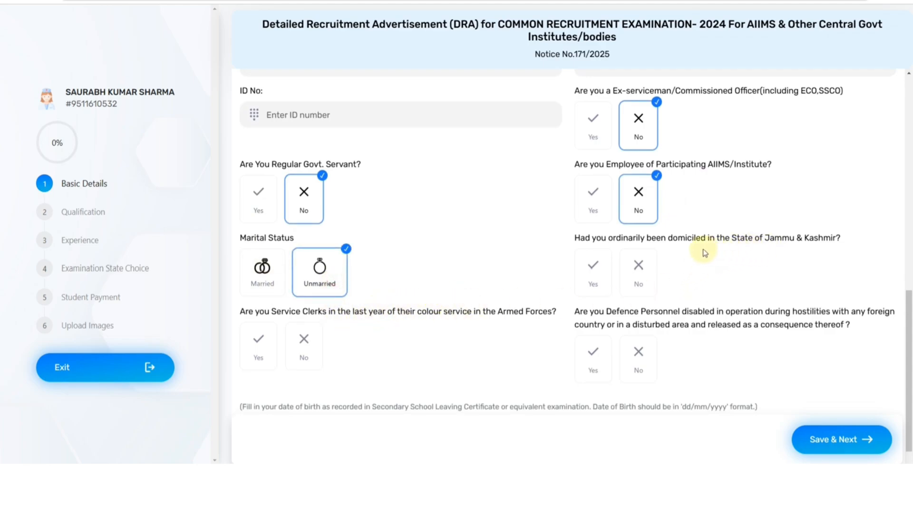
{"action": "left_click", "coordinate": [636, 265]}
{"action": "scroll", "coordinate": [377, 301], "scroll_direction": "down", "scroll_amount": 1}
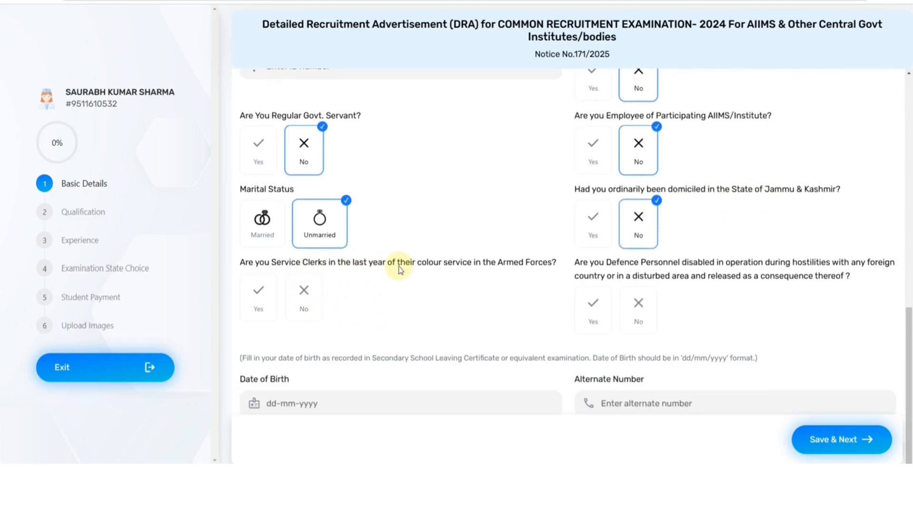
{"action": "left_click", "coordinate": [305, 302]}
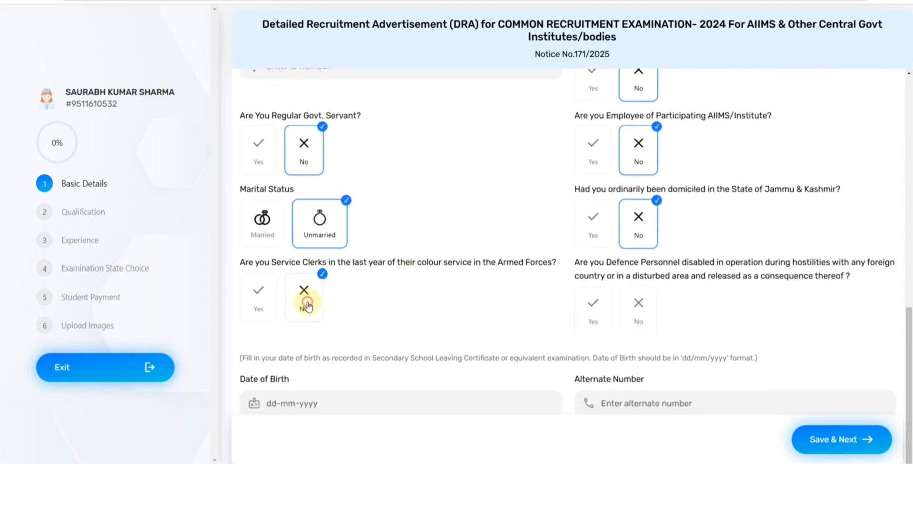
{"action": "left_click", "coordinate": [636, 314]}
{"action": "scroll", "coordinate": [446, 320], "scroll_direction": "down", "scroll_amount": 2}
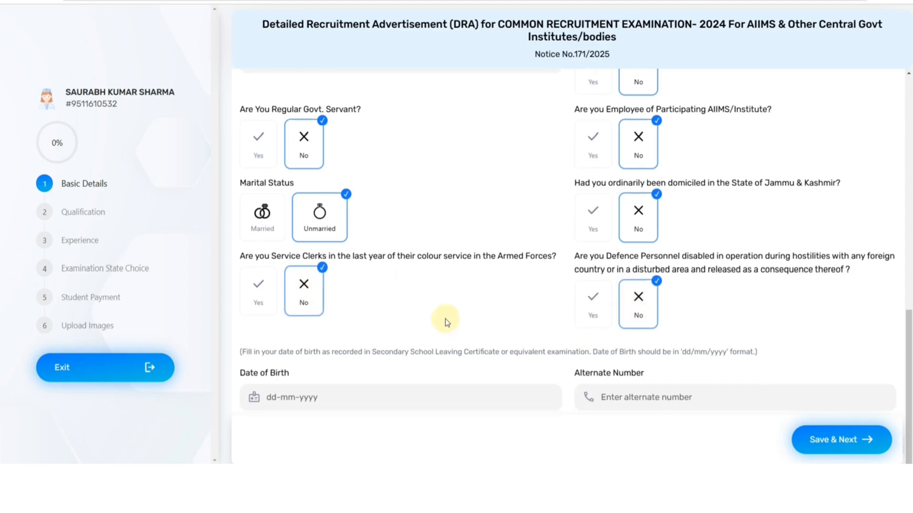
{"action": "left_click", "coordinate": [301, 307]}
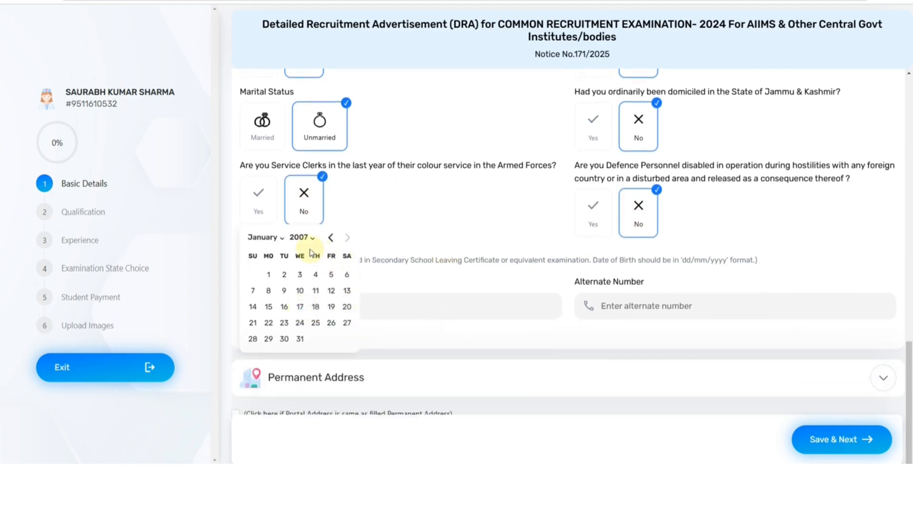
{"action": "left_click", "coordinate": [301, 238]}
{"action": "left_click", "coordinate": [301, 137]}
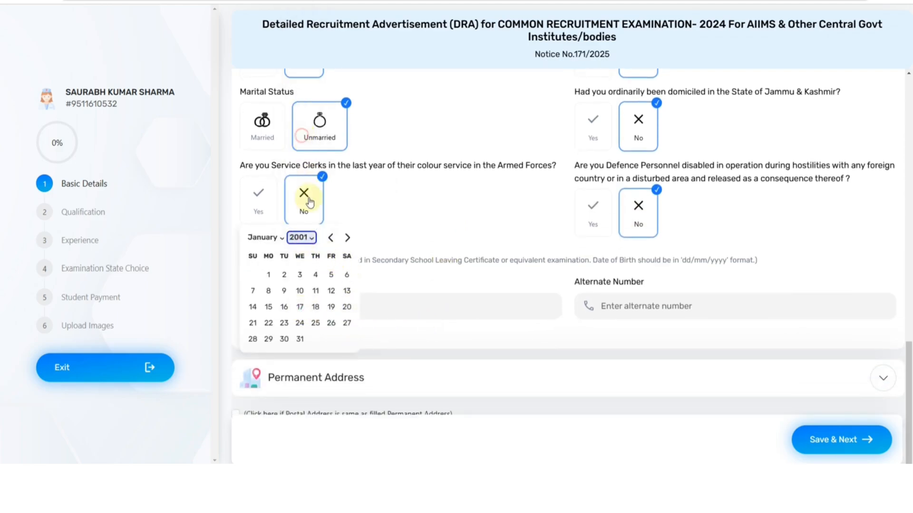
{"action": "left_click", "coordinate": [315, 275]}
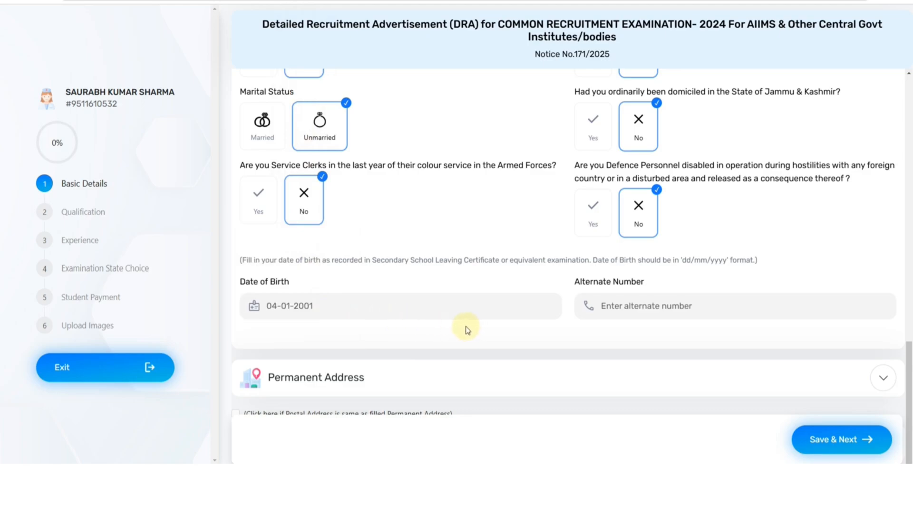
{"action": "scroll", "coordinate": [428, 316], "scroll_direction": "down", "scroll_amount": 1}
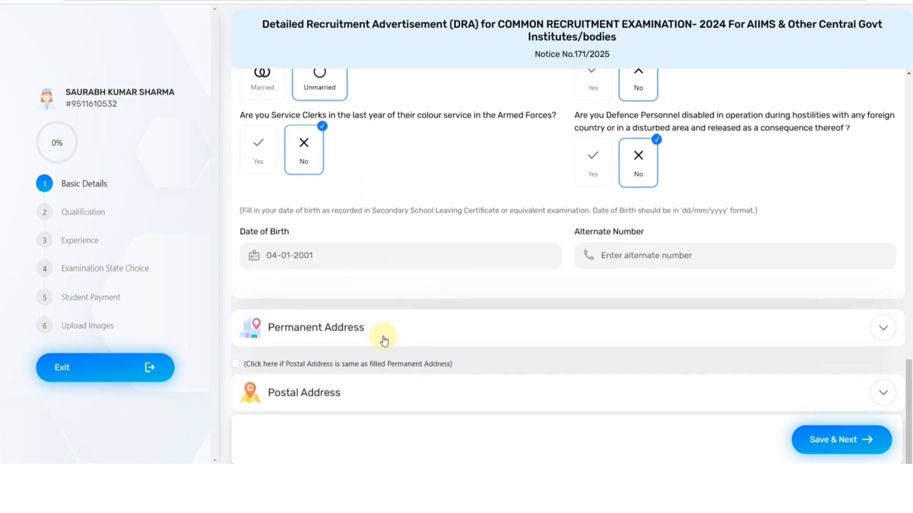
Set the permanent address country to India, state to Rajasthan and city to Alwar
{"action": "left_click", "coordinate": [349, 364]}
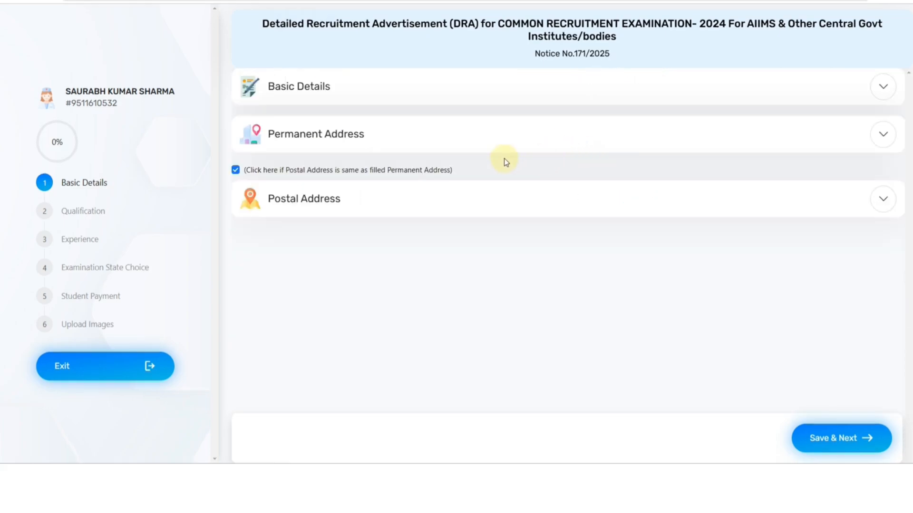
{"action": "left_click", "coordinate": [334, 148]}
{"action": "left_click", "coordinate": [319, 195]}
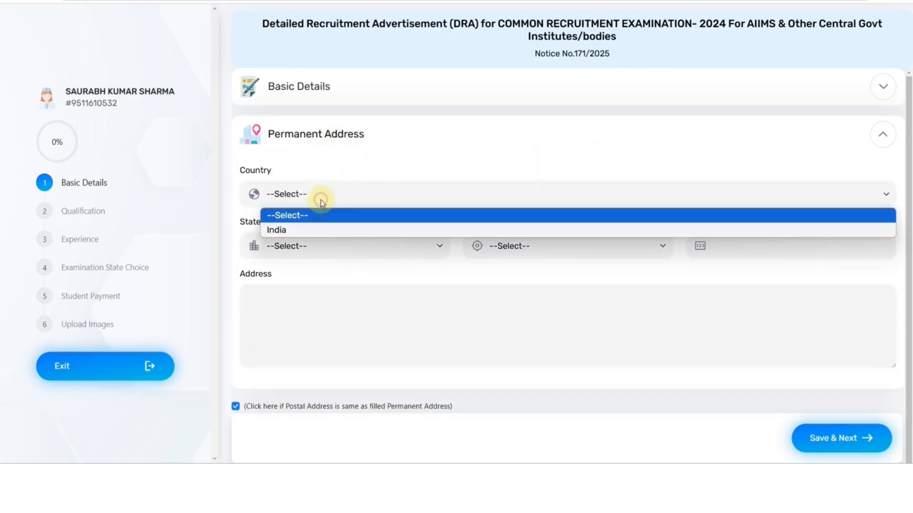
{"action": "left_click", "coordinate": [310, 231]}
{"action": "left_click", "coordinate": [314, 257]}
{"action": "scroll", "coordinate": [320, 183], "scroll_direction": "down", "scroll_amount": 6}
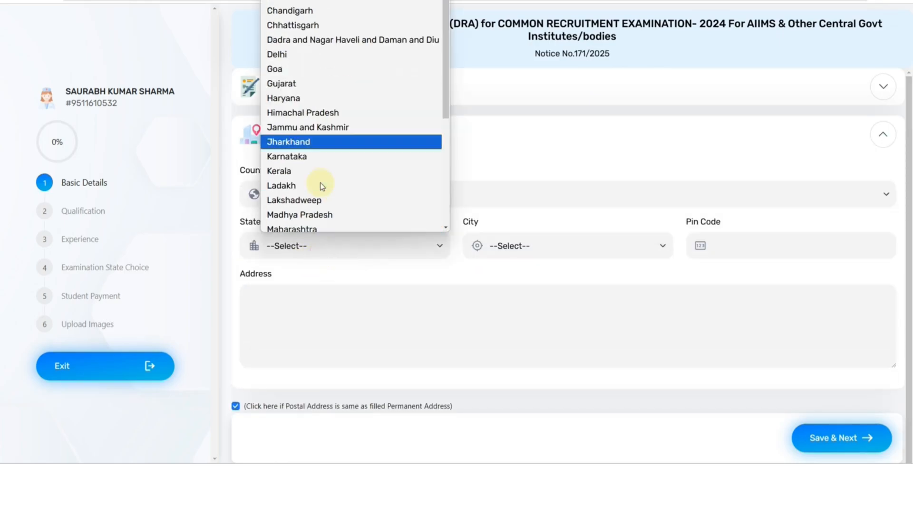
{"action": "left_click", "coordinate": [305, 124]}
{"action": "left_click", "coordinate": [516, 245]}
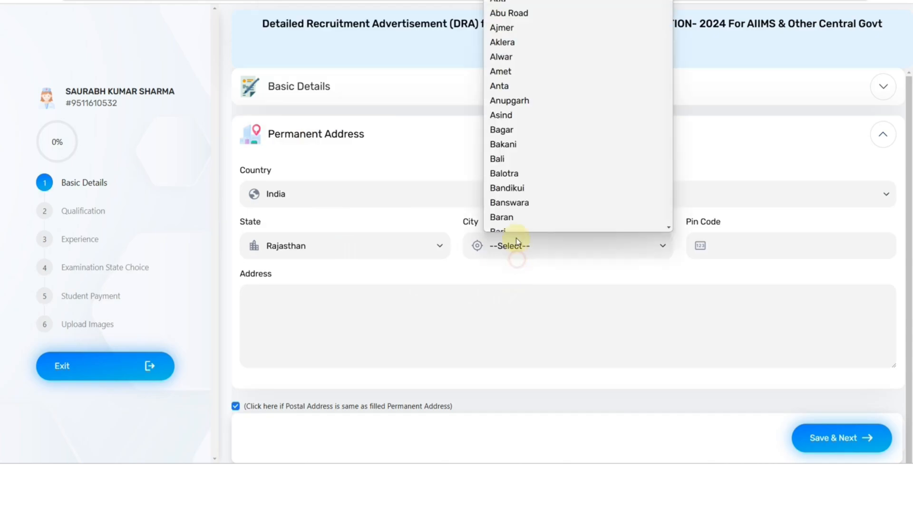
{"action": "left_click", "coordinate": [505, 48]}
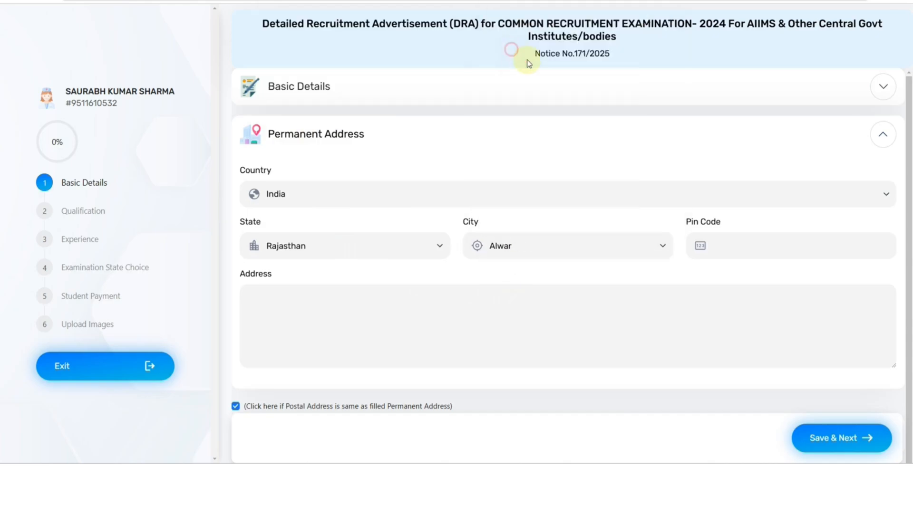
Enter pin code 301001, select the Address box, and untick postal-same-as-permanent
{"action": "left_click", "coordinate": [724, 244]}
{"action": "type", "text": "3"}
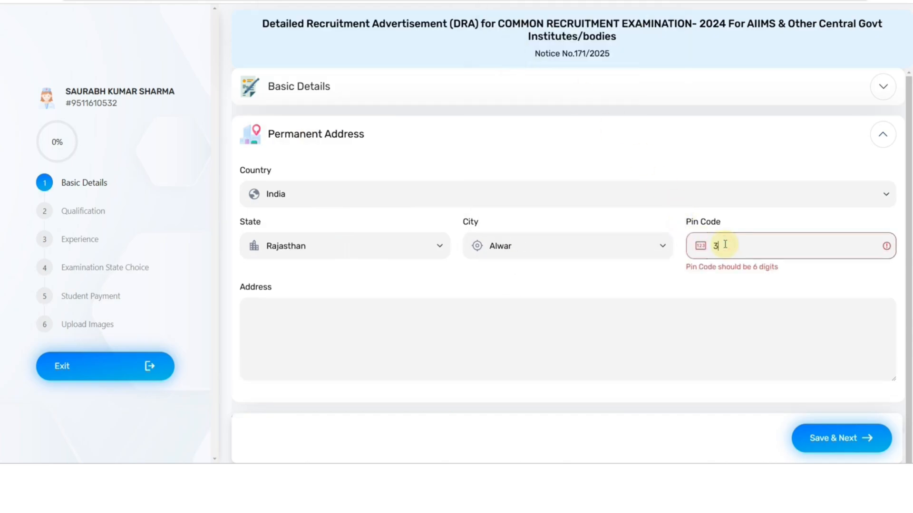
{"action": "type", "text": "01001"}
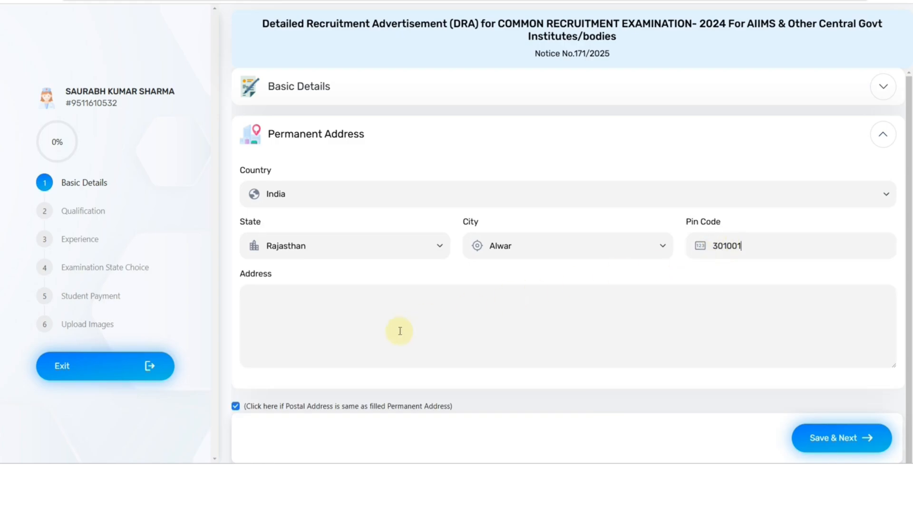
{"action": "scroll", "coordinate": [393, 334], "scroll_direction": "down", "scroll_amount": 1}
{"action": "left_click", "coordinate": [301, 264]}
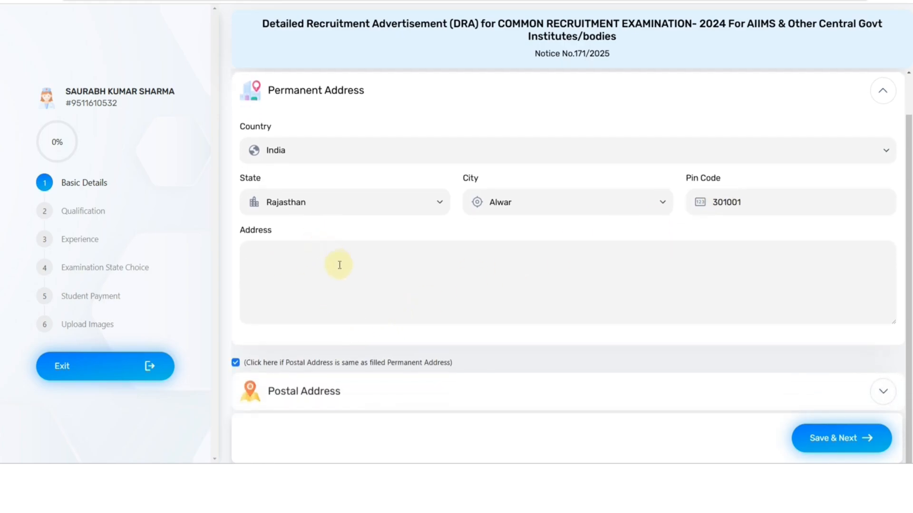
{"action": "left_click", "coordinate": [236, 363]}
Tick postal-same-as-permanent, save Basic Details, and enter degree 10TH with subjects ENGLISH, HINDI, MATH
{"action": "left_click", "coordinate": [237, 363]}
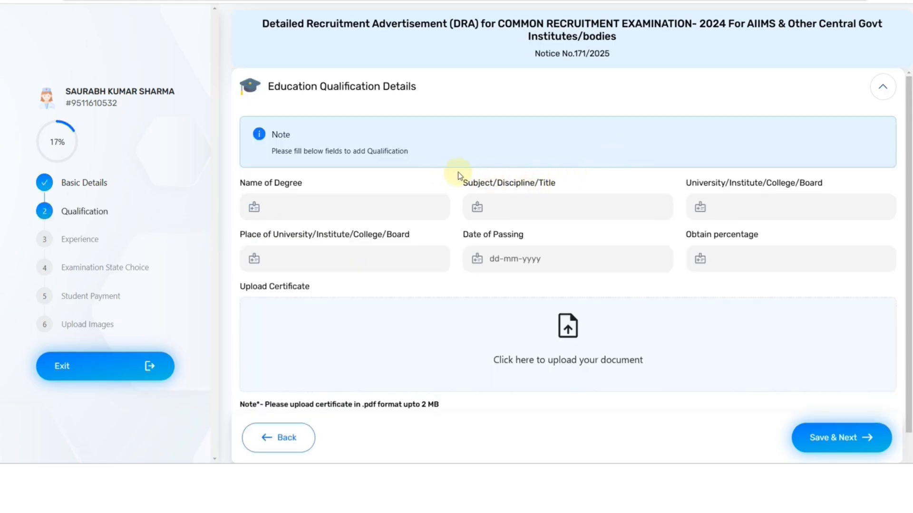
{"action": "left_click", "coordinate": [305, 209]}
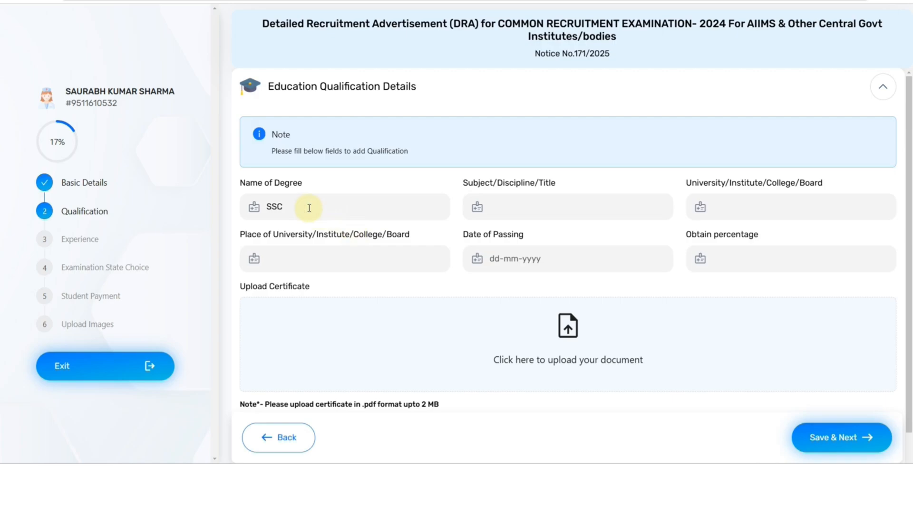
{"action": "key", "text": "BackSpace"}
{"action": "key", "text": "BackSpace"}
{"action": "left_click", "coordinate": [508, 200]}
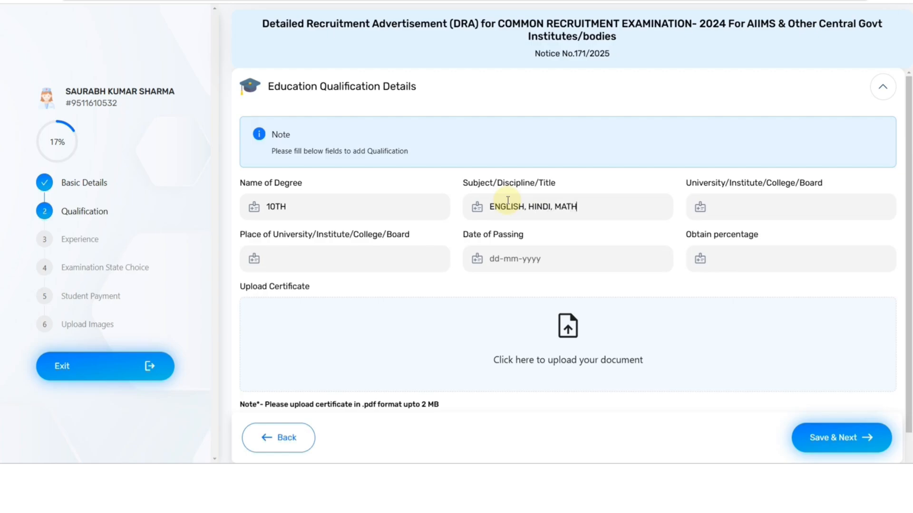
Enter RKS SCHOOL as the board and ALWAR as its place, correcting earlier entries
{"action": "left_click", "coordinate": [773, 211]}
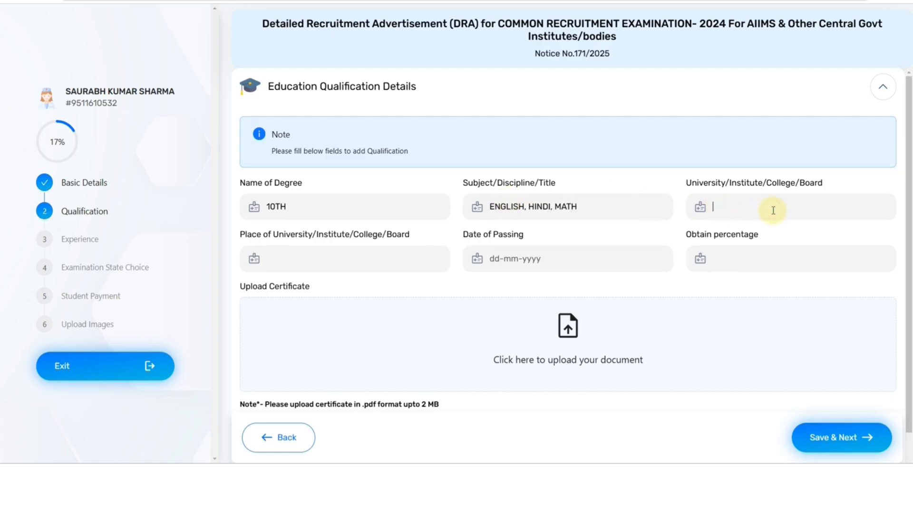
{"action": "type", "text": "BSER"}
{"action": "key", "text": "Tab"}
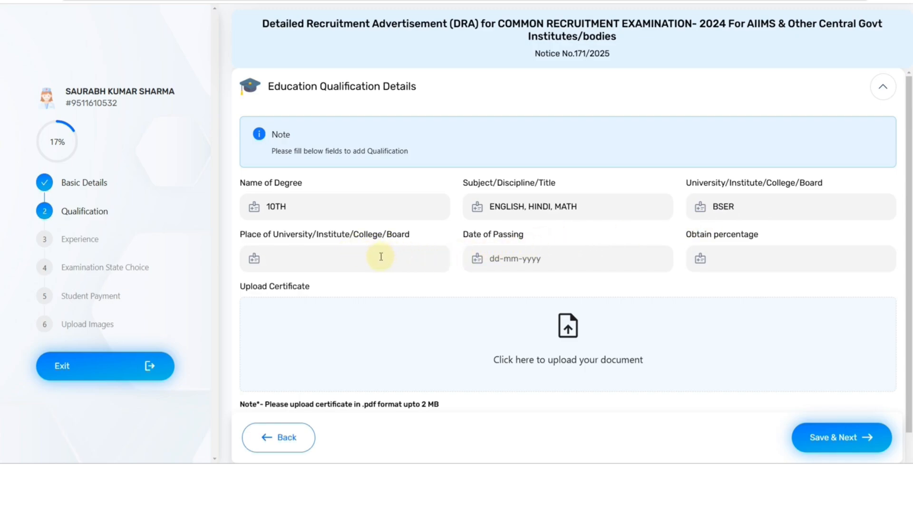
{"action": "type", "text": "ALWAR"}
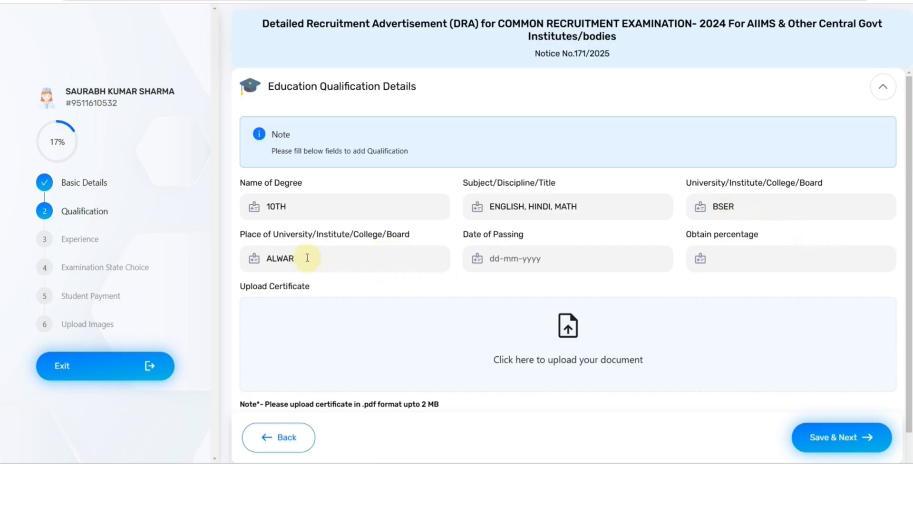
{"action": "left_click_drag", "start_coordinate": [307, 257], "coordinate": [269, 259]}
{"action": "left_click", "coordinate": [379, 257]}
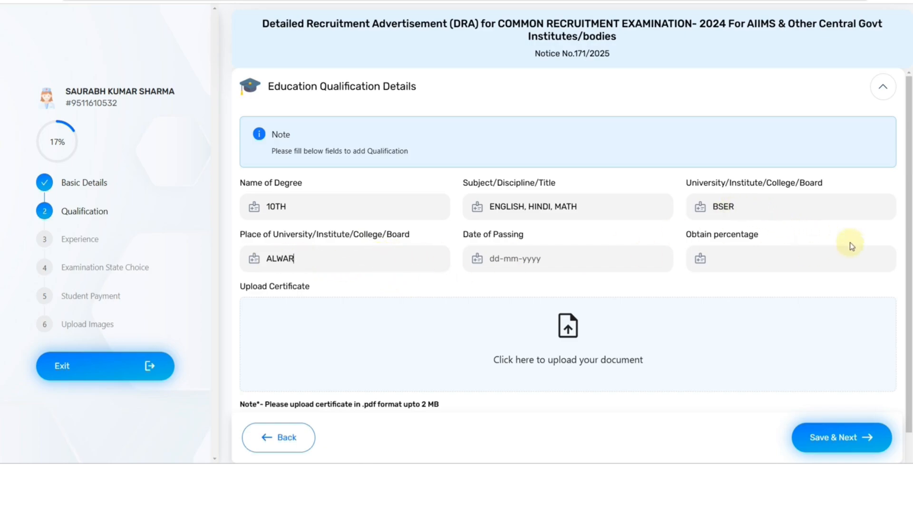
{"action": "double_click", "coordinate": [305, 258]}
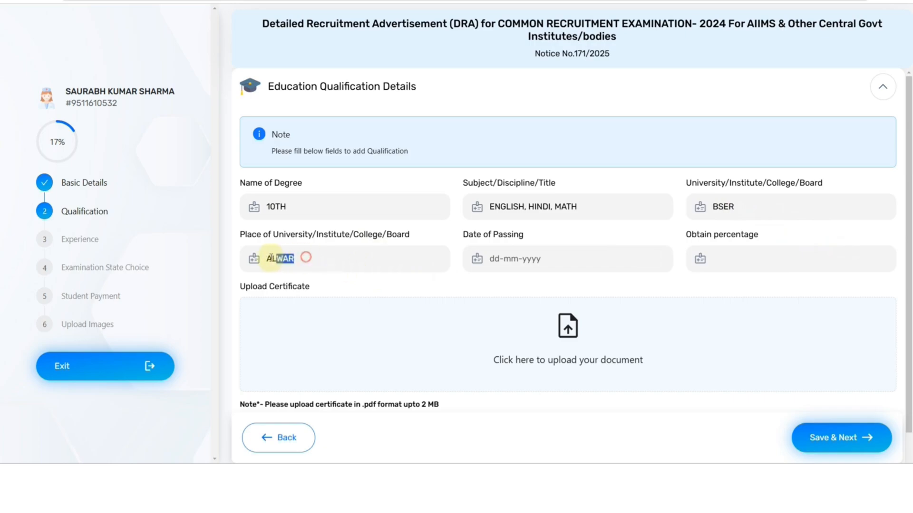
{"action": "type", "text": "AJMER"}
{"action": "double_click", "coordinate": [742, 208]}
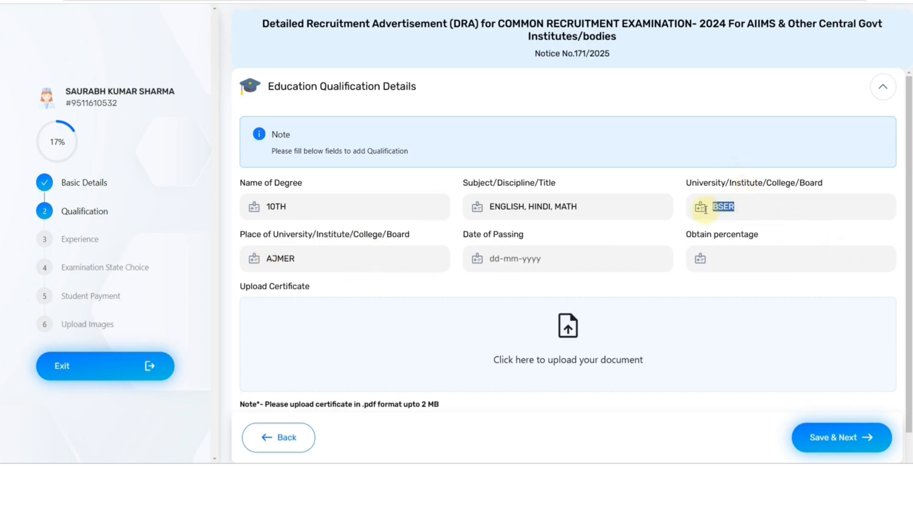
{"action": "type", "text": "RKS SCHOOL"}
{"action": "key", "text": "Tab"}
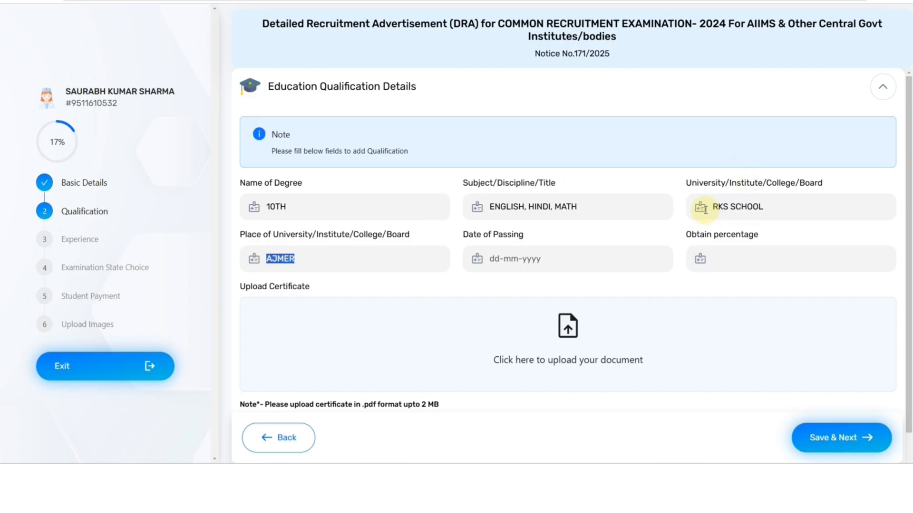
{"action": "type", "text": "ALWAR"}
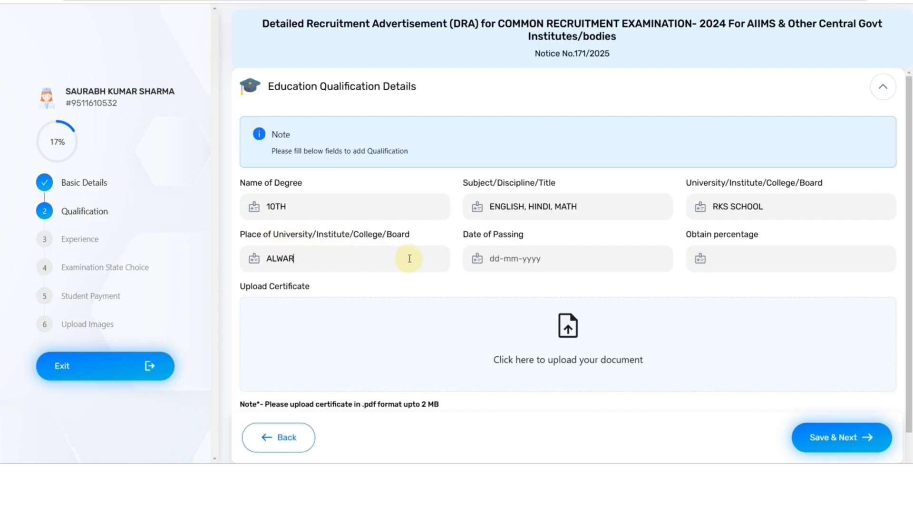
Pick 15-01-2015 as the date of passing for the 10TH qualification
{"action": "left_click", "coordinate": [498, 259]}
{"action": "left_click", "coordinate": [523, 190]}
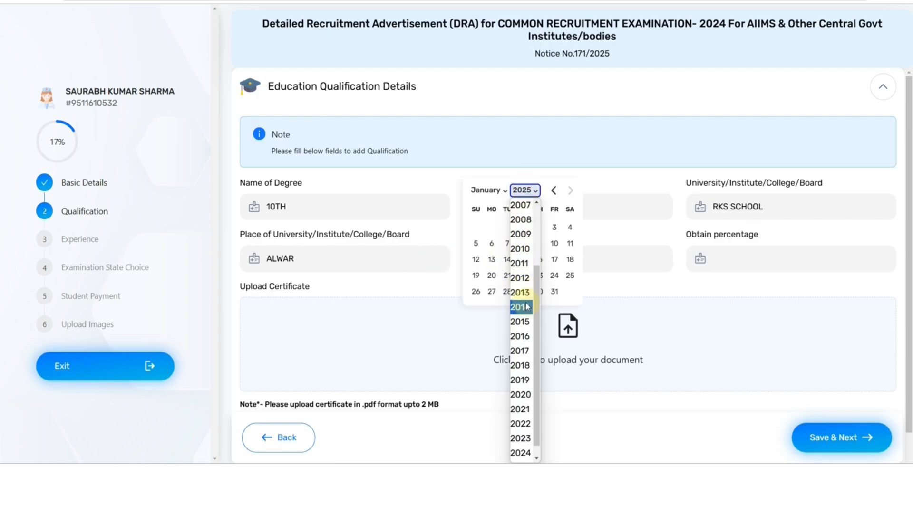
{"action": "left_click", "coordinate": [521, 321]}
{"action": "left_click", "coordinate": [539, 261]}
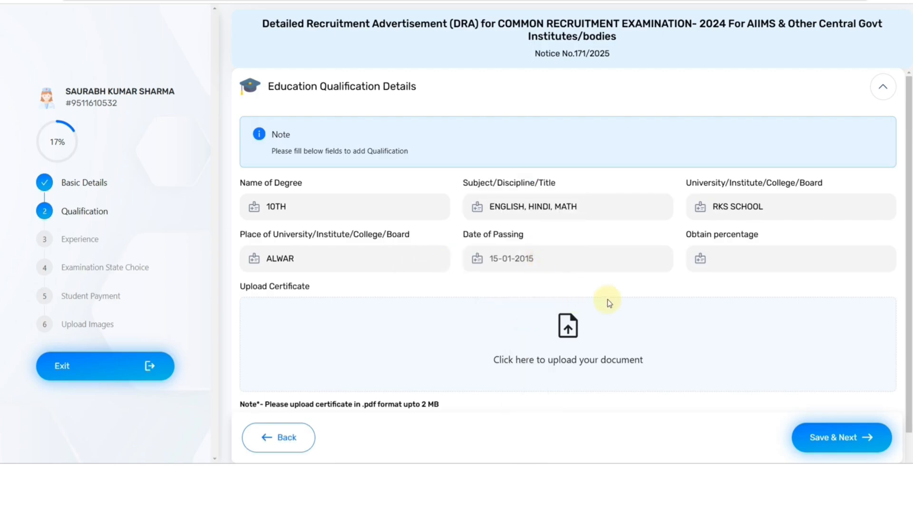
{"action": "left_click", "coordinate": [722, 264]}
Enter 80.00 as the obtained percentage and save the 10TH qualification to the list
{"action": "type", "text": "80.00"}
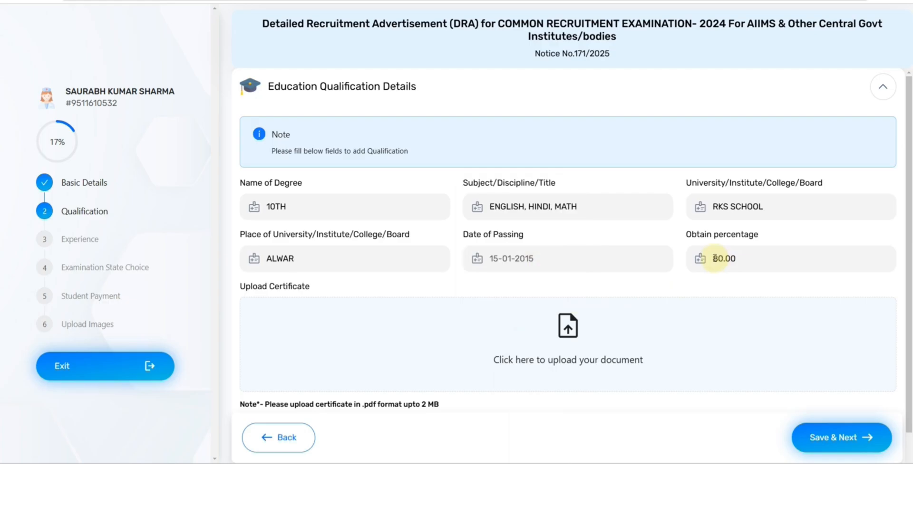
{"action": "scroll", "coordinate": [597, 287], "scroll_direction": "down", "scroll_amount": 1}
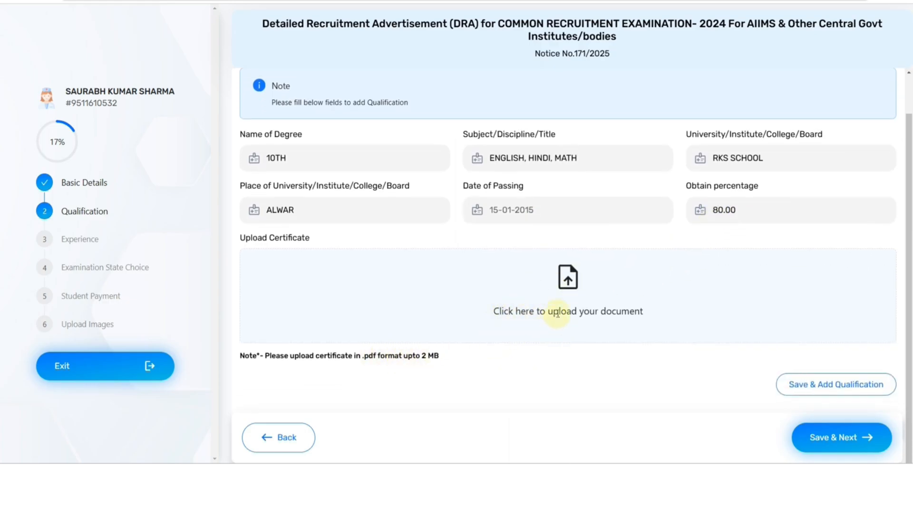
{"action": "scroll", "coordinate": [558, 312], "scroll_direction": "down", "scroll_amount": 2}
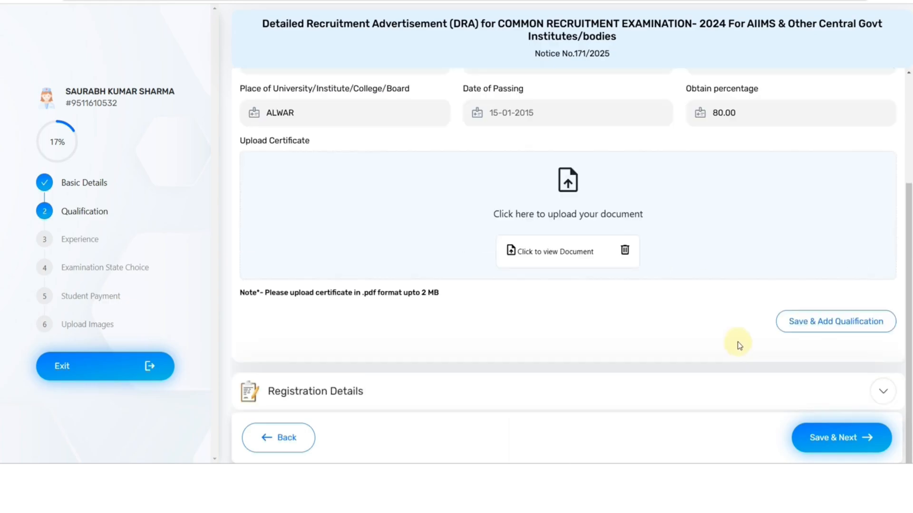
{"action": "left_click", "coordinate": [807, 327]}
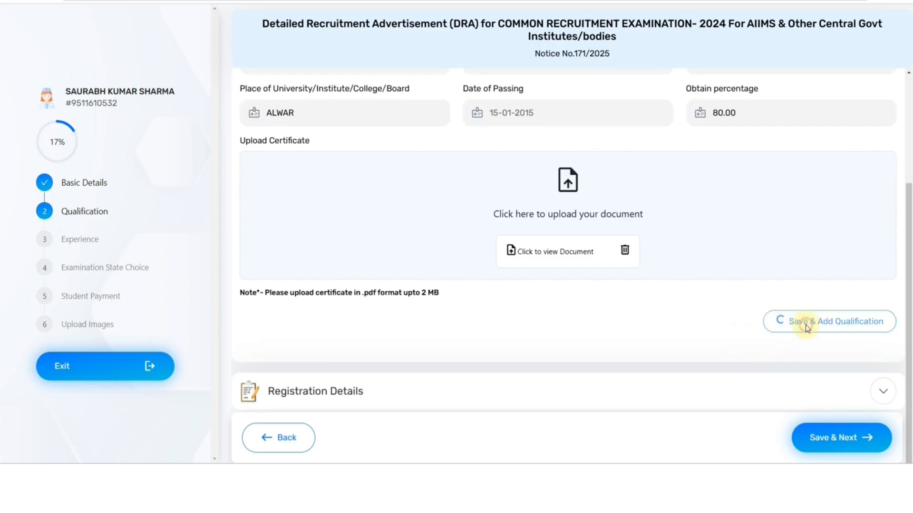
Review the qualification form fields and the saved 10TH entry in the list
{"action": "scroll", "coordinate": [467, 350], "scroll_direction": "down", "scroll_amount": 2}
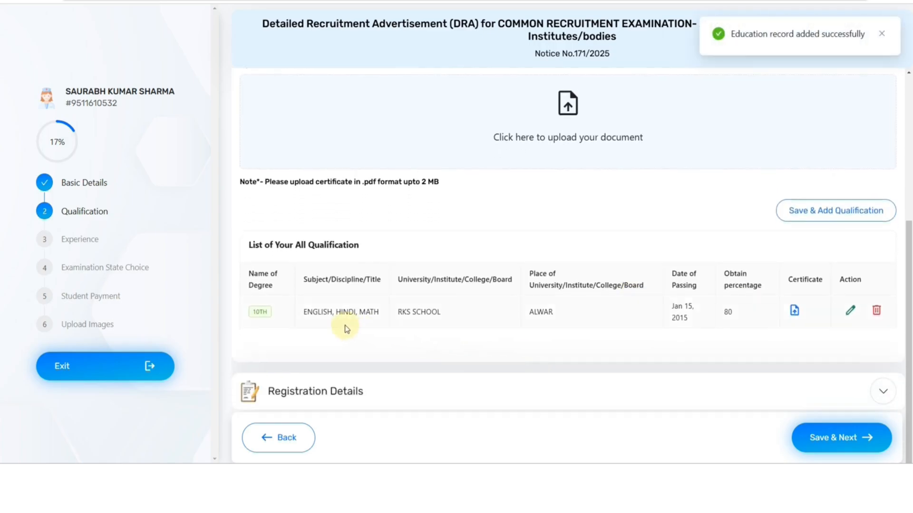
{"action": "scroll", "coordinate": [399, 301], "scroll_direction": "up", "scroll_amount": 2}
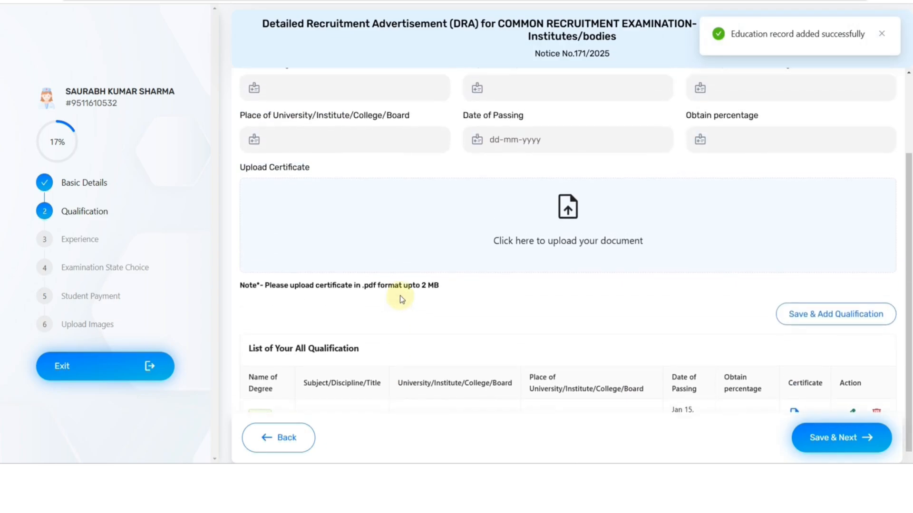
{"action": "scroll", "coordinate": [400, 299], "scroll_direction": "up", "scroll_amount": 1}
{"action": "left_click", "coordinate": [284, 135]}
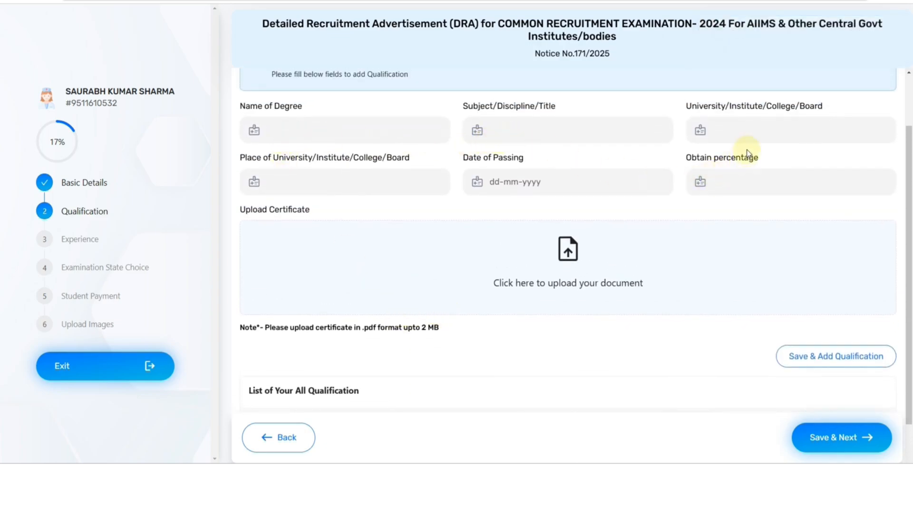
{"action": "left_click", "coordinate": [294, 179]}
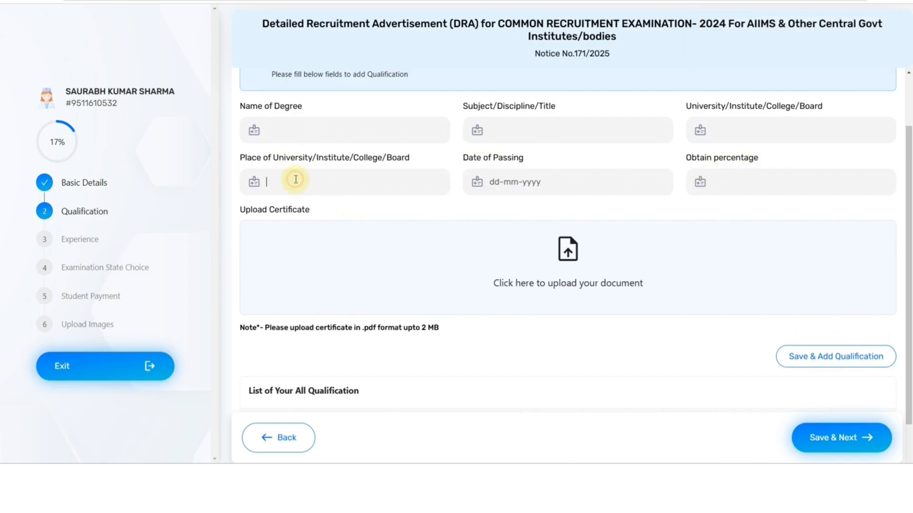
{"action": "left_click", "coordinate": [730, 187]}
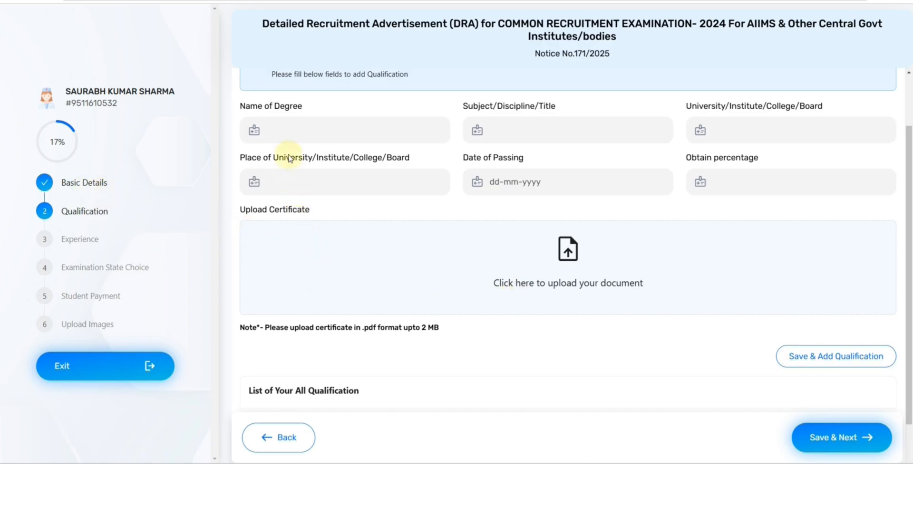
{"action": "left_click", "coordinate": [286, 136]}
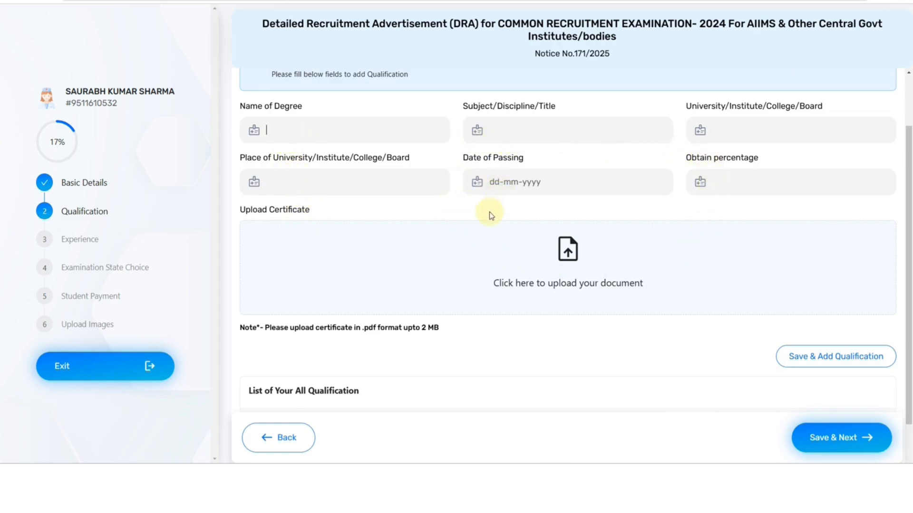
{"action": "scroll", "coordinate": [473, 235], "scroll_direction": "down", "scroll_amount": 3}
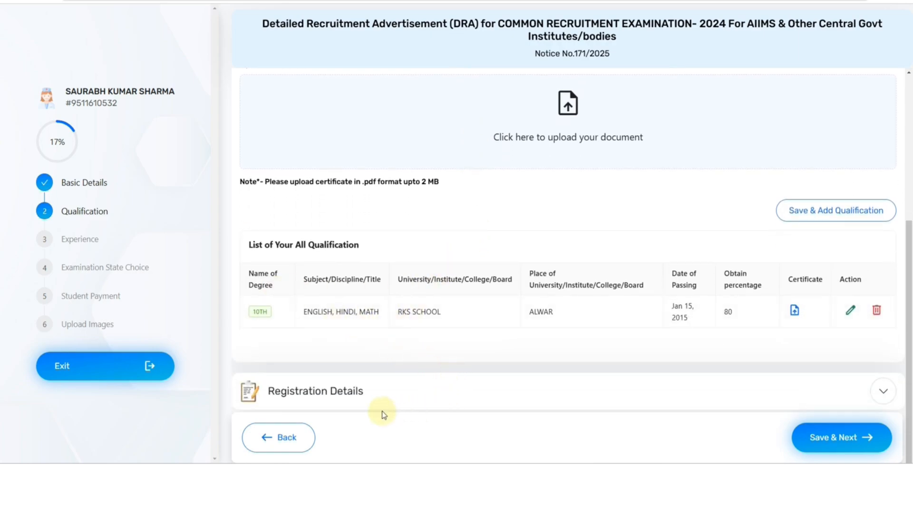
Expand Registration Details, try Yes and its fields, then answer No to professional registration
{"action": "left_click", "coordinate": [371, 398]}
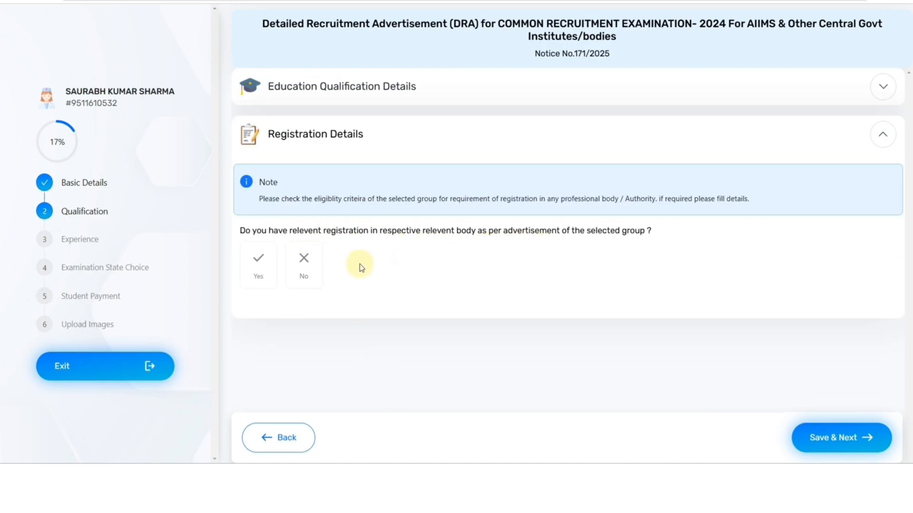
{"action": "left_click", "coordinate": [257, 266]}
{"action": "scroll", "coordinate": [333, 290], "scroll_direction": "down", "scroll_amount": 1}
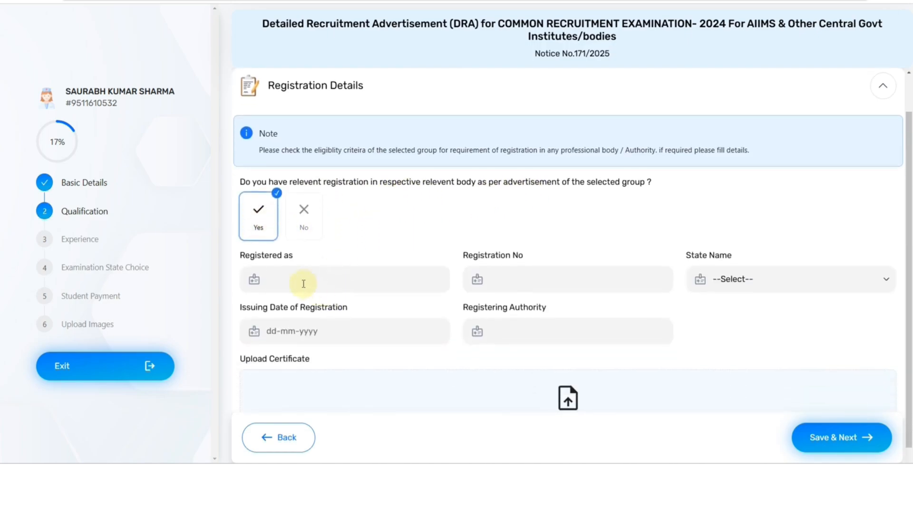
{"action": "left_click", "coordinate": [303, 283]}
{"action": "left_click", "coordinate": [731, 288]}
{"action": "left_click", "coordinate": [361, 348]}
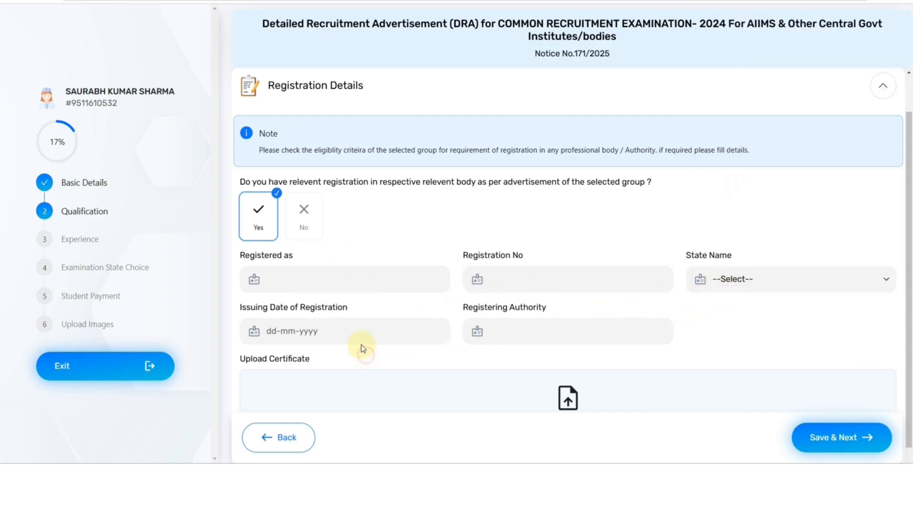
{"action": "left_click", "coordinate": [358, 332]}
{"action": "left_click", "coordinate": [513, 340]}
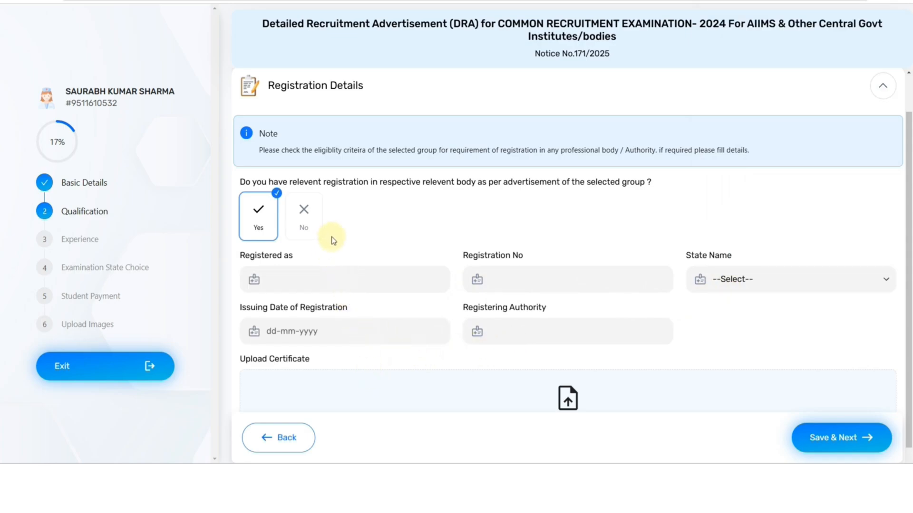
{"action": "left_click", "coordinate": [308, 218]}
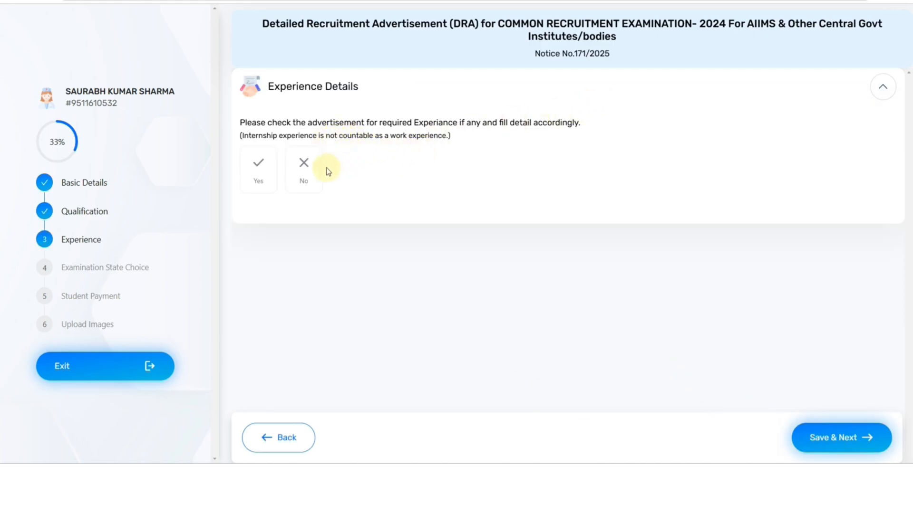
Answer Yes to work experience and check the Organization, Position and Employee Type fields
{"action": "left_click", "coordinate": [261, 173]}
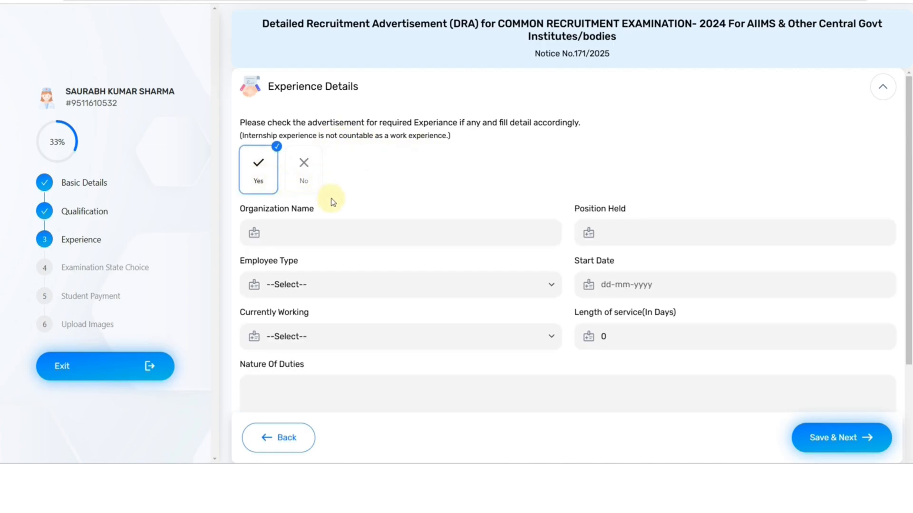
{"action": "scroll", "coordinate": [331, 198], "scroll_direction": "down", "scroll_amount": 1}
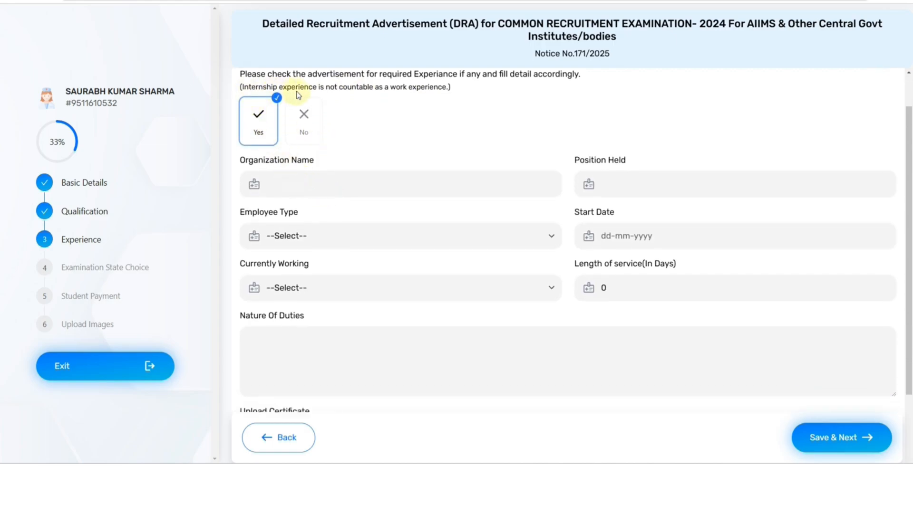
{"action": "left_click", "coordinate": [312, 186]}
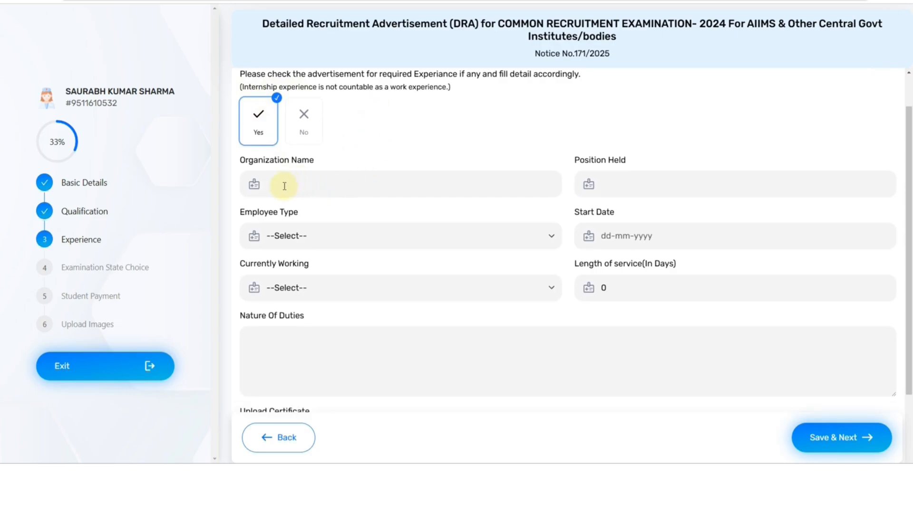
{"action": "left_click", "coordinate": [631, 188]}
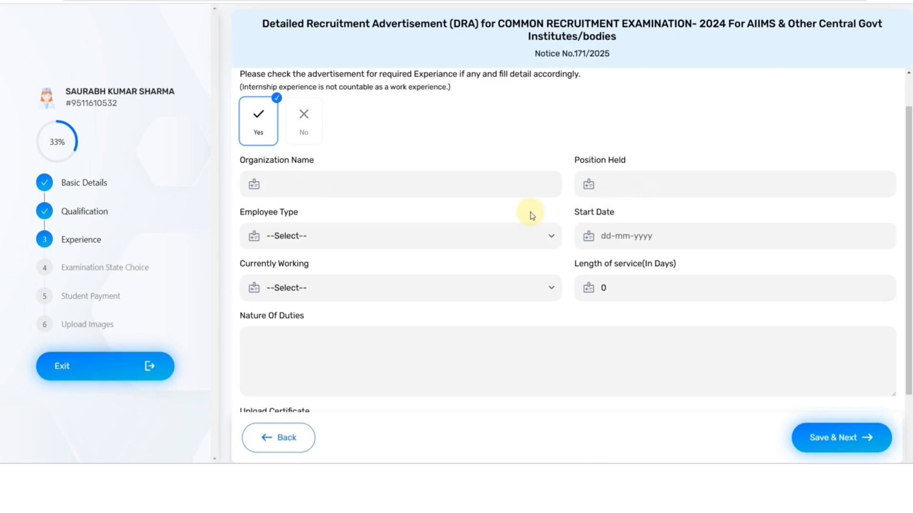
{"action": "left_click", "coordinate": [392, 233]}
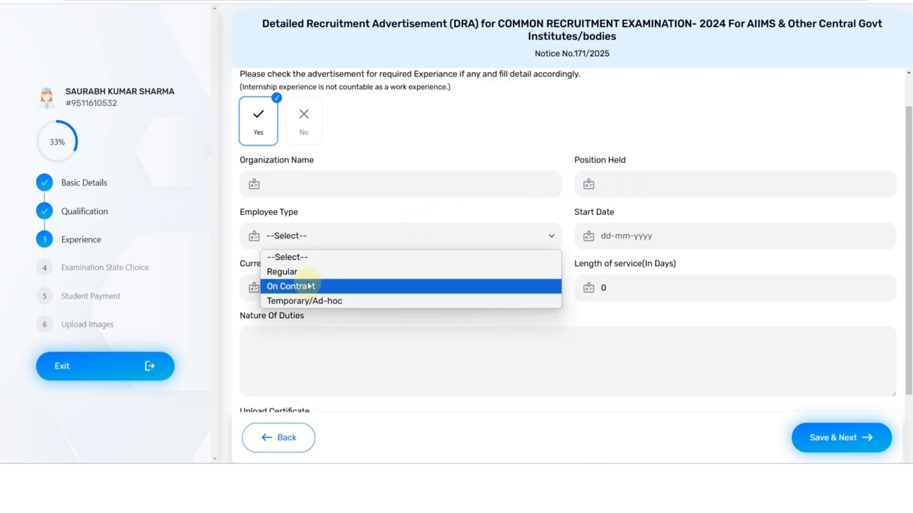
Try Currently Working and start date, leaving them unset, then inspect the Nature Of Duties box
{"action": "left_click", "coordinate": [612, 246]}
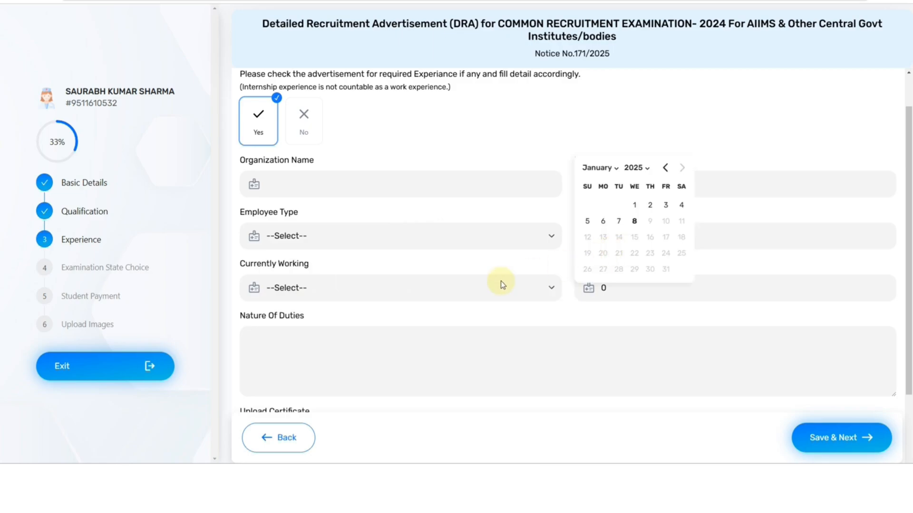
{"action": "left_click", "coordinate": [373, 294]}
{"action": "left_click", "coordinate": [317, 325]}
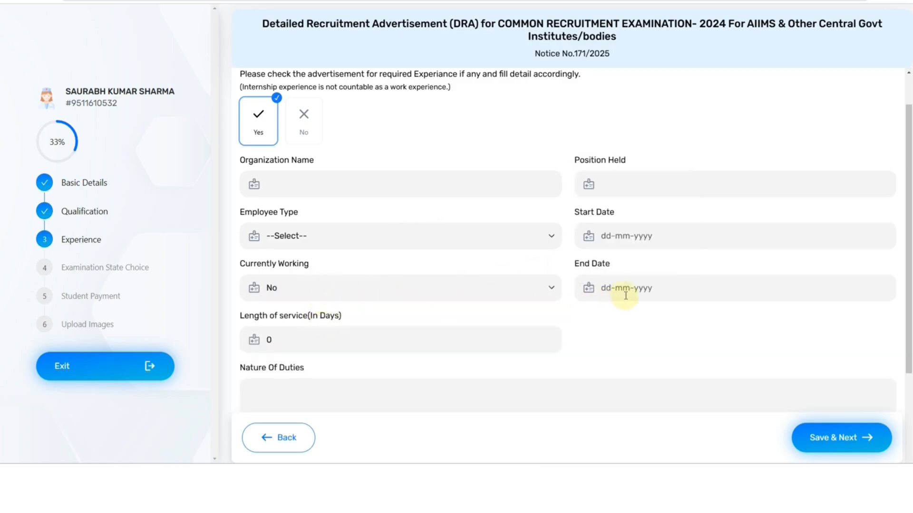
{"action": "left_click", "coordinate": [373, 298]}
{"action": "left_click", "coordinate": [321, 309]}
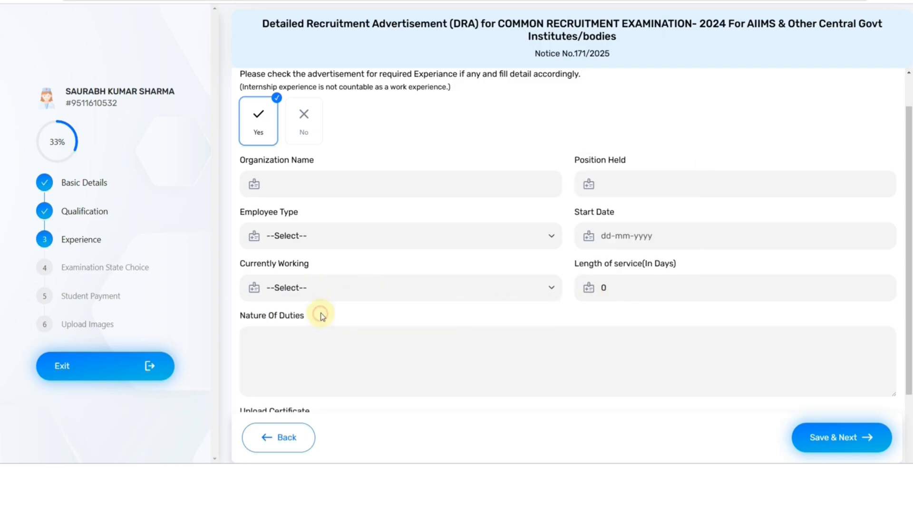
{"action": "left_click", "coordinate": [618, 238]}
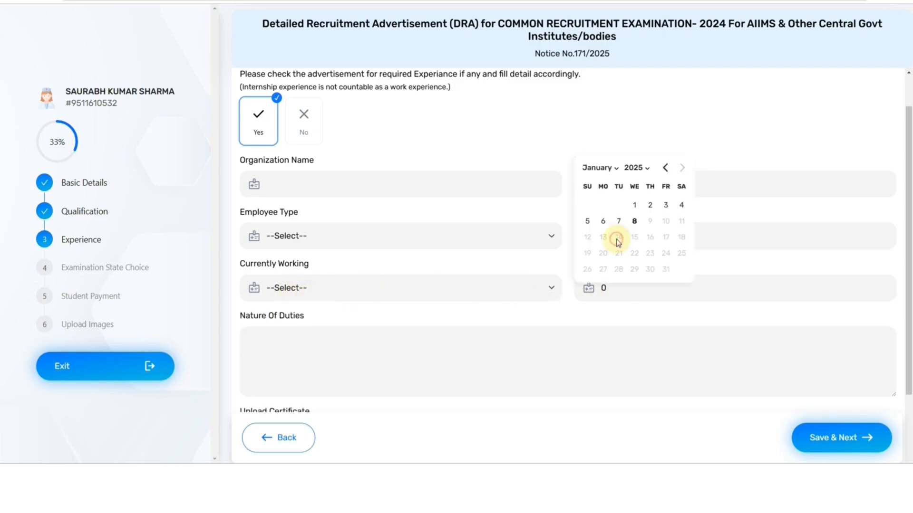
{"action": "left_click", "coordinate": [547, 297]}
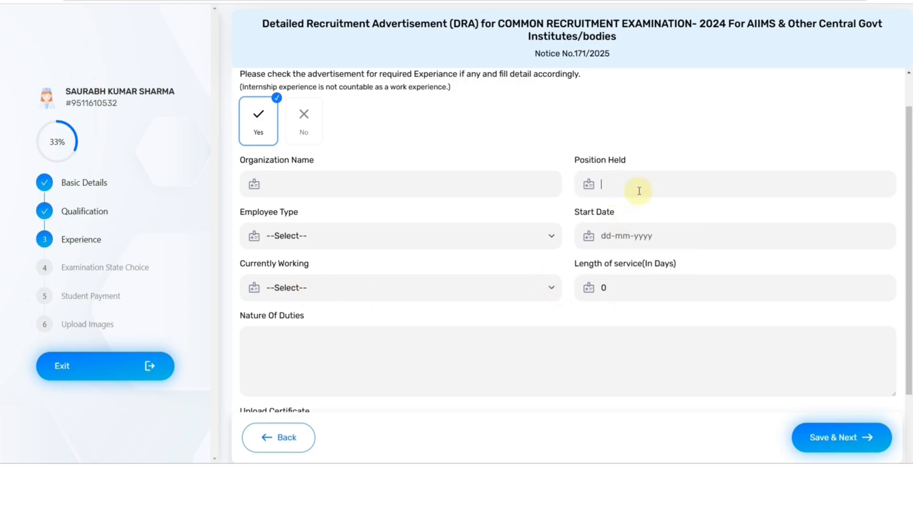
{"action": "scroll", "coordinate": [571, 238], "scroll_direction": "down", "scroll_amount": 1}
{"action": "left_click", "coordinate": [359, 305]}
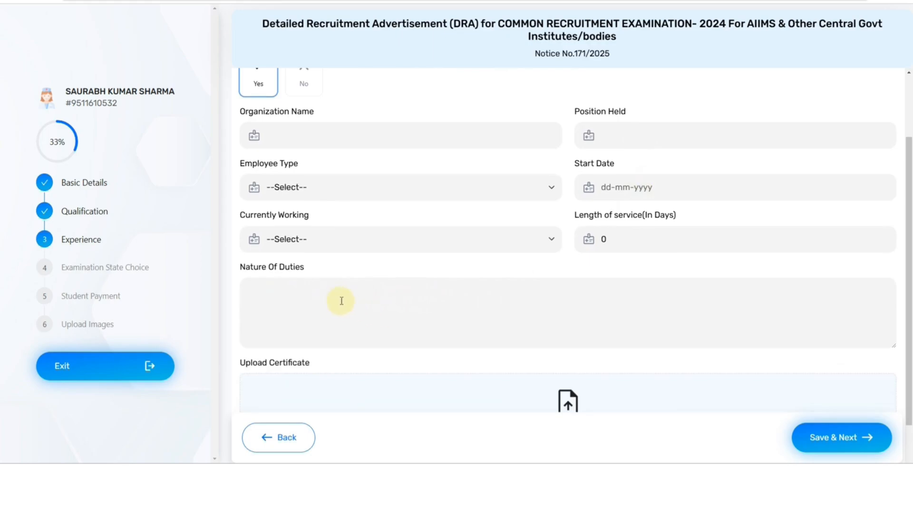
{"action": "scroll", "coordinate": [385, 293], "scroll_direction": "down", "scroll_amount": 2}
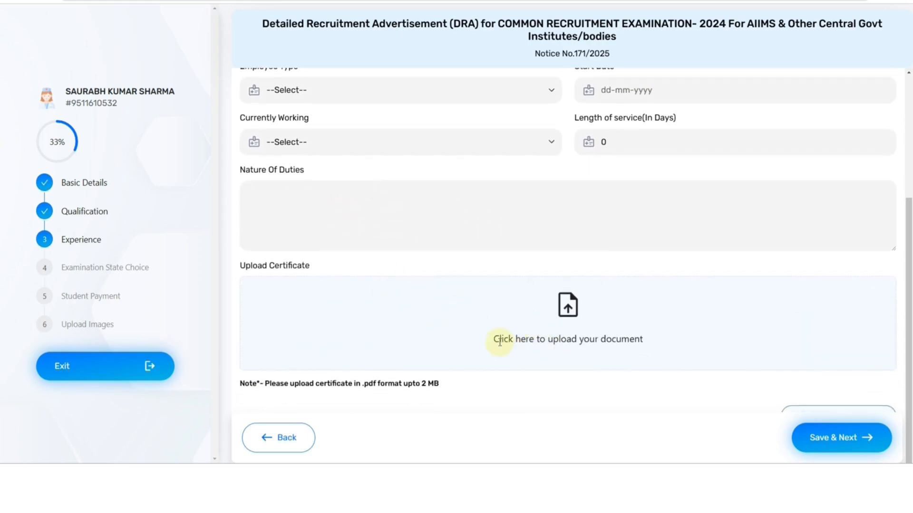
{"action": "scroll", "coordinate": [499, 341], "scroll_direction": "up", "scroll_amount": 4}
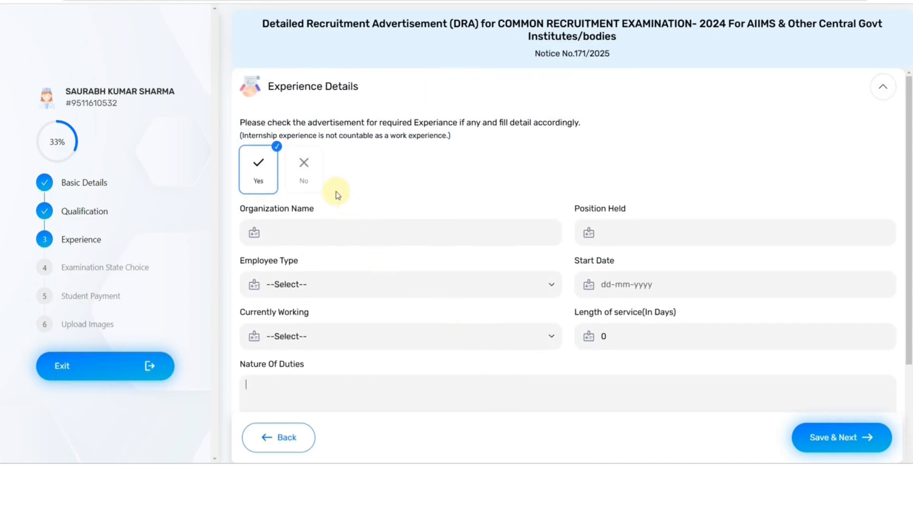
Declare no work experience and choose Rajasthan as the first preferred exam state
{"action": "left_click", "coordinate": [310, 180]}
{"action": "left_click", "coordinate": [560, 259]}
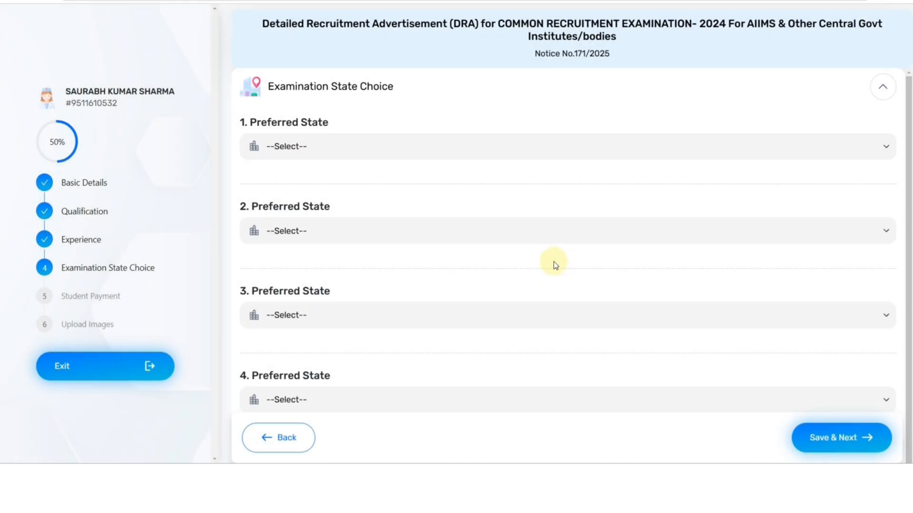
{"action": "left_click", "coordinate": [324, 149]}
{"action": "scroll", "coordinate": [325, 281], "scroll_direction": "down", "scroll_amount": 5}
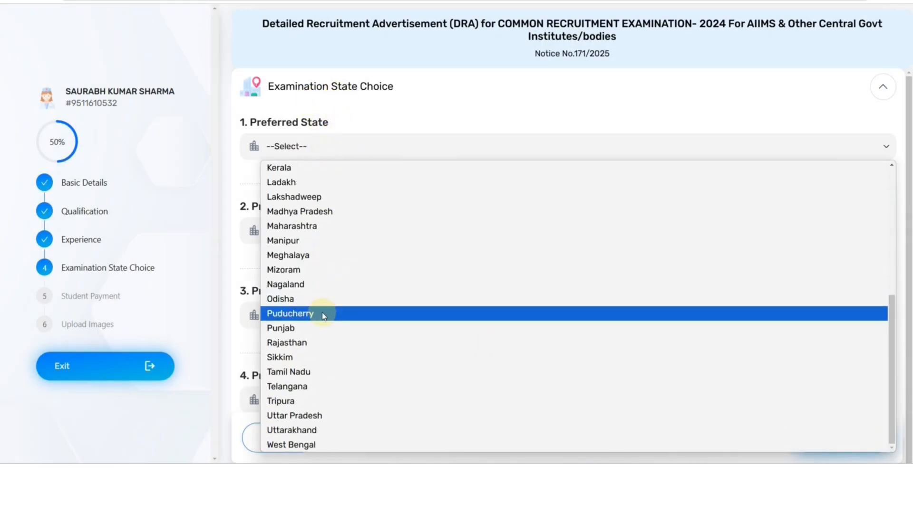
{"action": "left_click", "coordinate": [316, 342]}
Set the second, third and fourth state preferences to Delhi, Bihar and Any where in India
{"action": "left_click", "coordinate": [285, 244]}
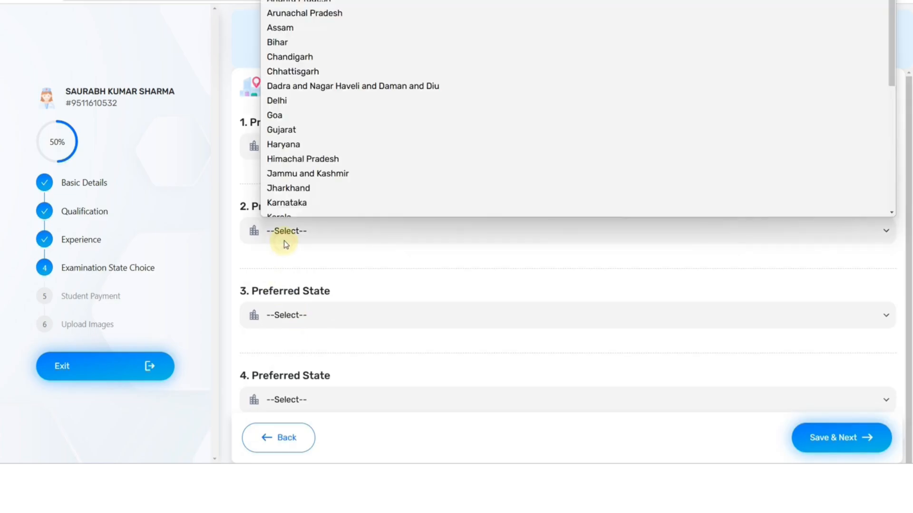
{"action": "left_click", "coordinate": [290, 97]}
{"action": "left_click", "coordinate": [299, 319]}
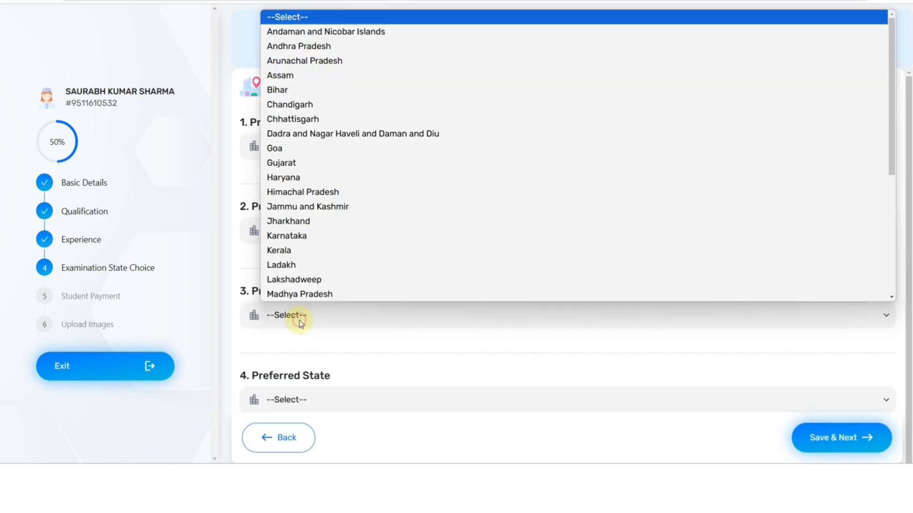
{"action": "left_click", "coordinate": [302, 97]}
{"action": "scroll", "coordinate": [294, 356], "scroll_direction": "down", "scroll_amount": 1}
{"action": "left_click", "coordinate": [292, 368]}
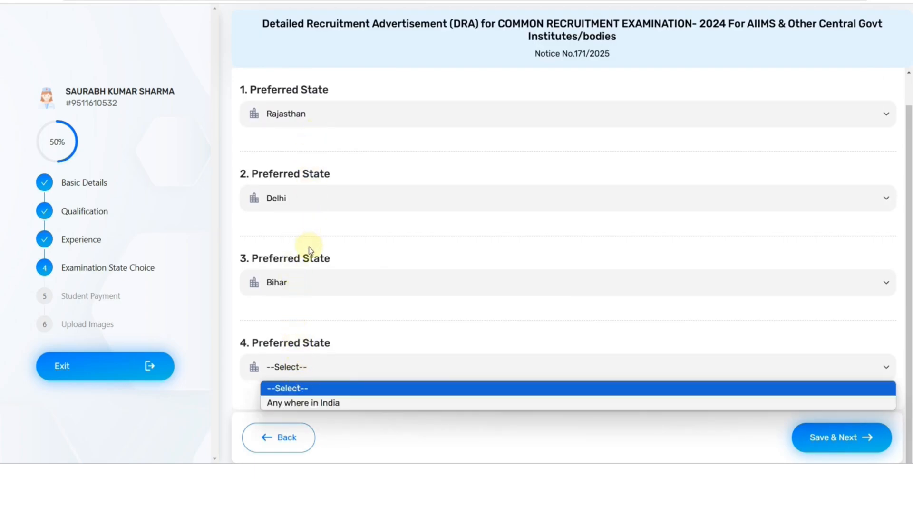
{"action": "left_click", "coordinate": [294, 409]}
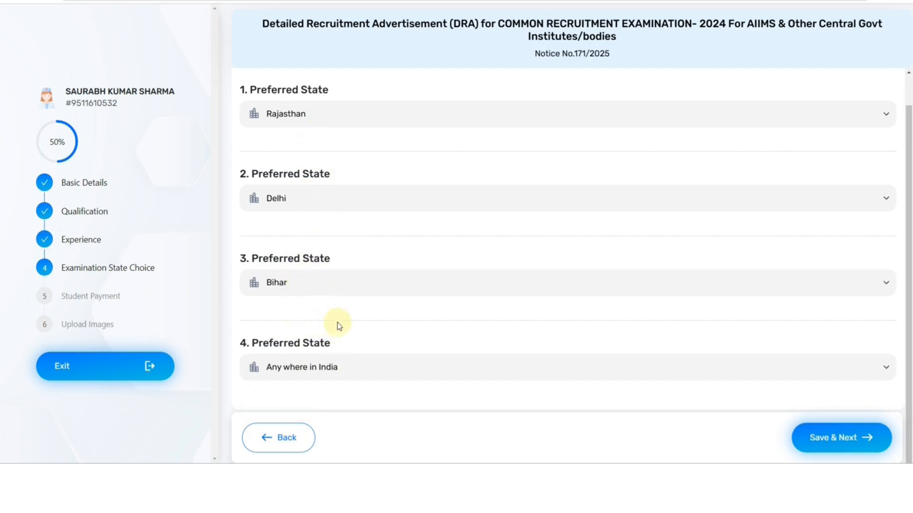
Save the four state choices and proceed to the Student Payment step showing ₹3000 due
{"action": "left_click", "coordinate": [820, 440]}
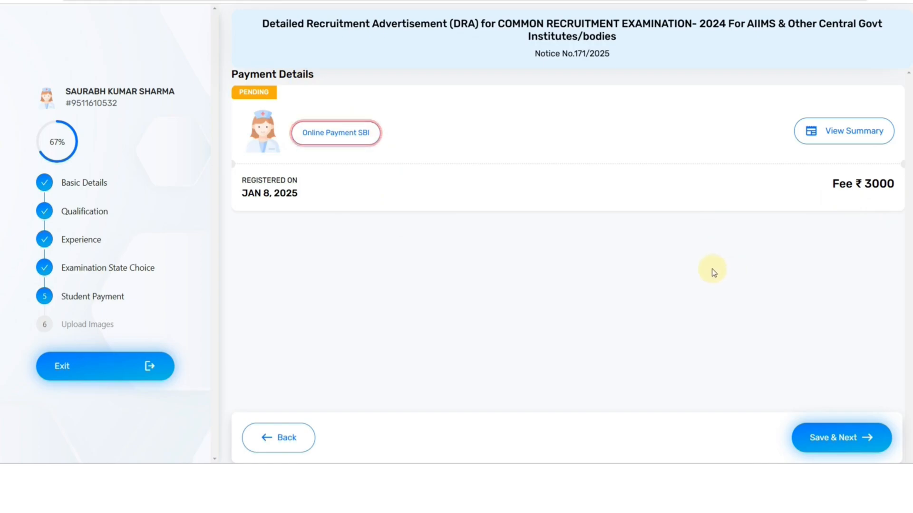
Pay the ₹3000 application fee through SBIePay with a State Bank debit card
{"action": "left_click", "coordinate": [343, 142]}
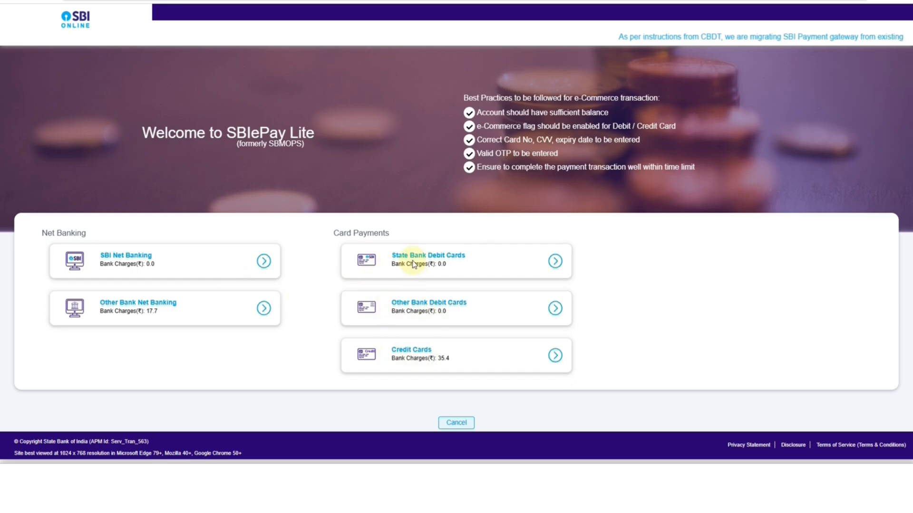
{"action": "left_click", "coordinate": [423, 307]}
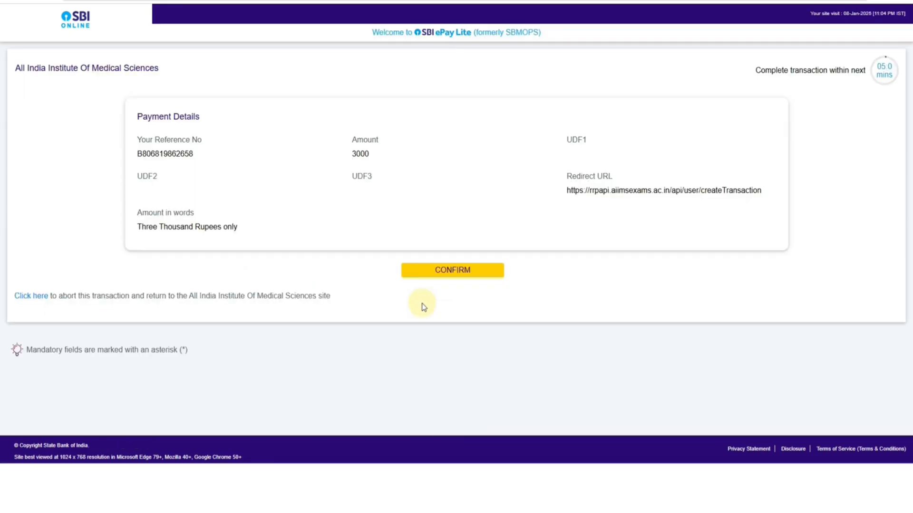
{"action": "left_click", "coordinate": [446, 279]}
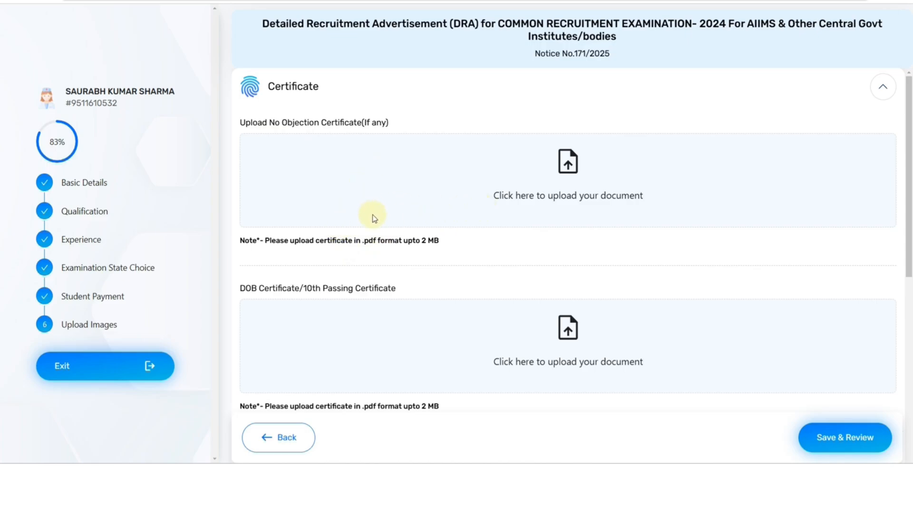
Attach the DOB/10th passing certificate PDF and give the category certificate a January 2025 issue date
{"action": "scroll", "coordinate": [374, 218], "scroll_direction": "down", "scroll_amount": 1}
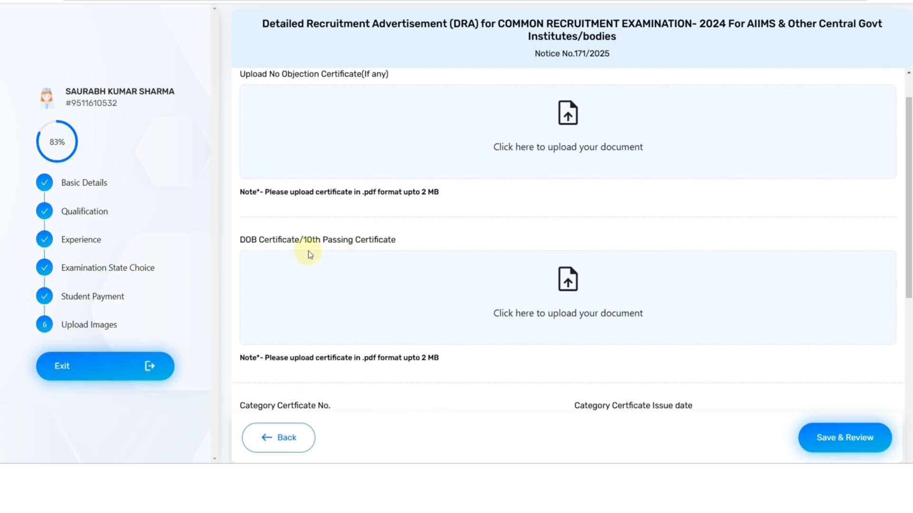
{"action": "left_click", "coordinate": [556, 315]}
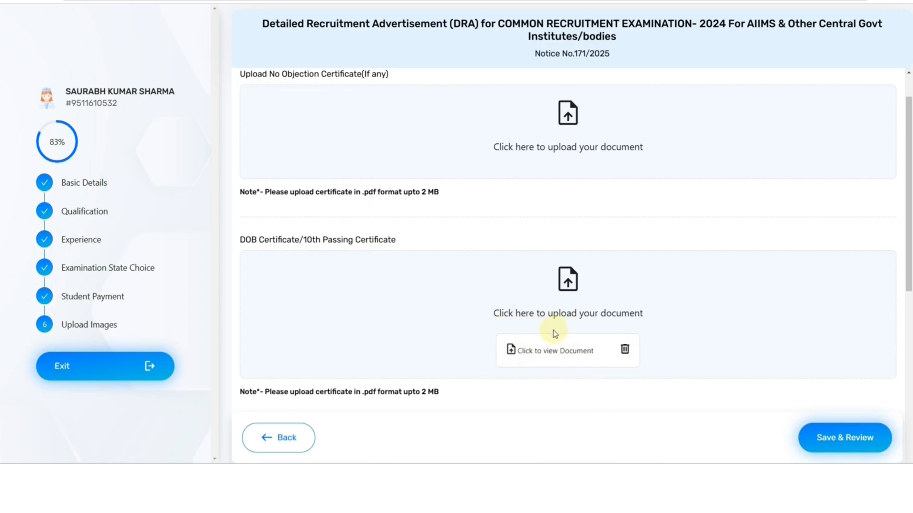
{"action": "scroll", "coordinate": [461, 311], "scroll_direction": "down", "scroll_amount": 2}
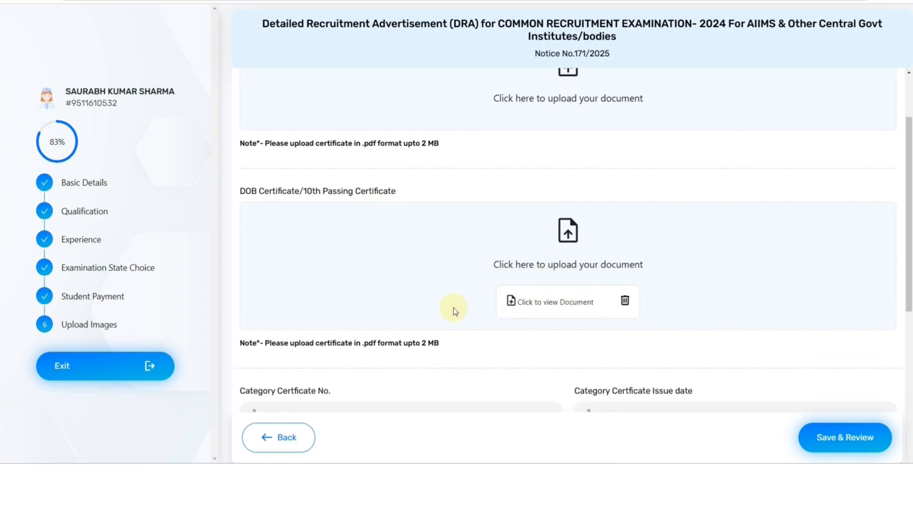
{"action": "scroll", "coordinate": [438, 306], "scroll_direction": "down", "scroll_amount": 1}
{"action": "scroll", "coordinate": [422, 302], "scroll_direction": "down", "scroll_amount": 1}
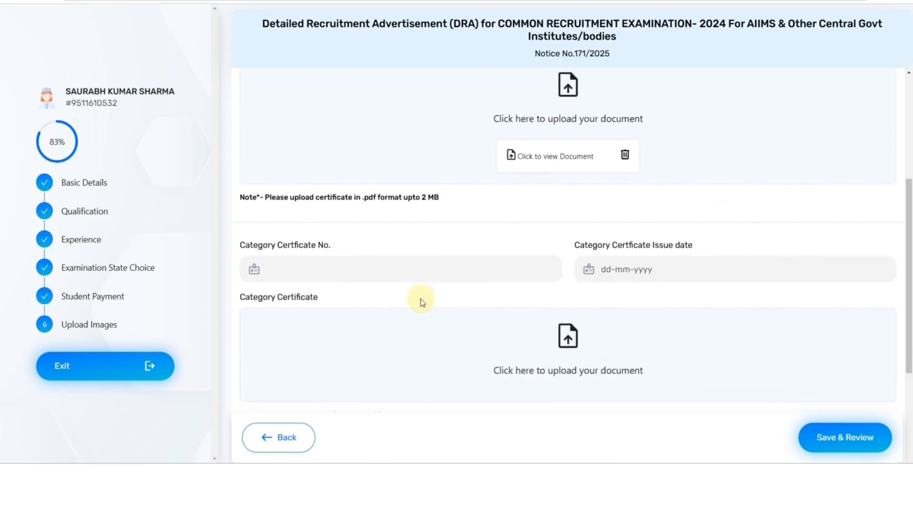
{"action": "left_click", "coordinate": [369, 277]}
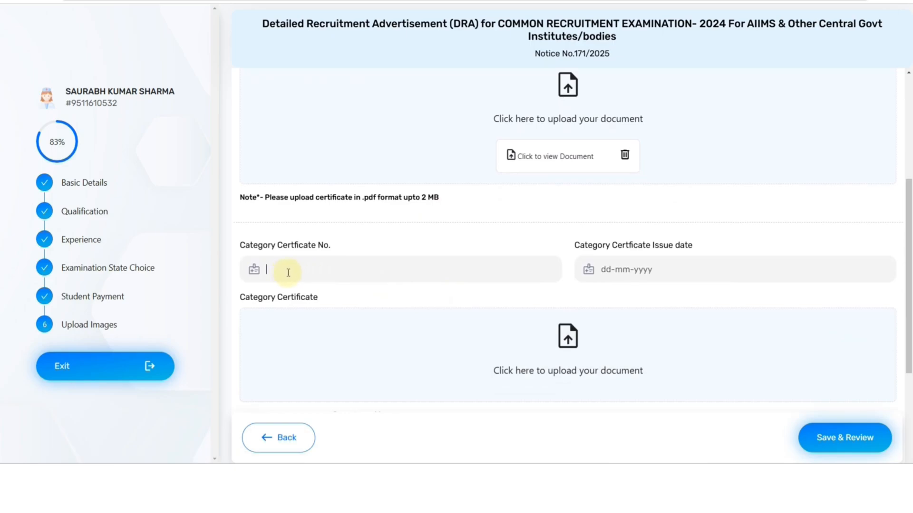
{"action": "left_click", "coordinate": [617, 270]}
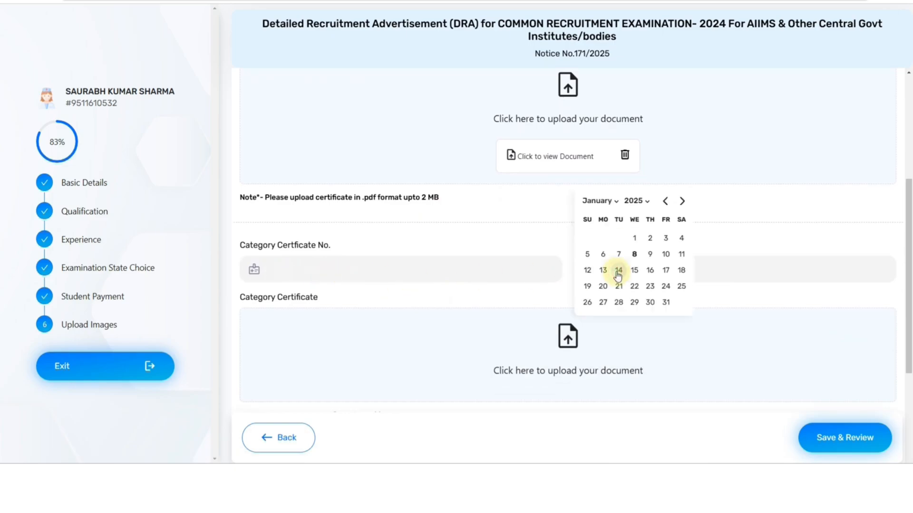
{"action": "left_click", "coordinate": [635, 238]}
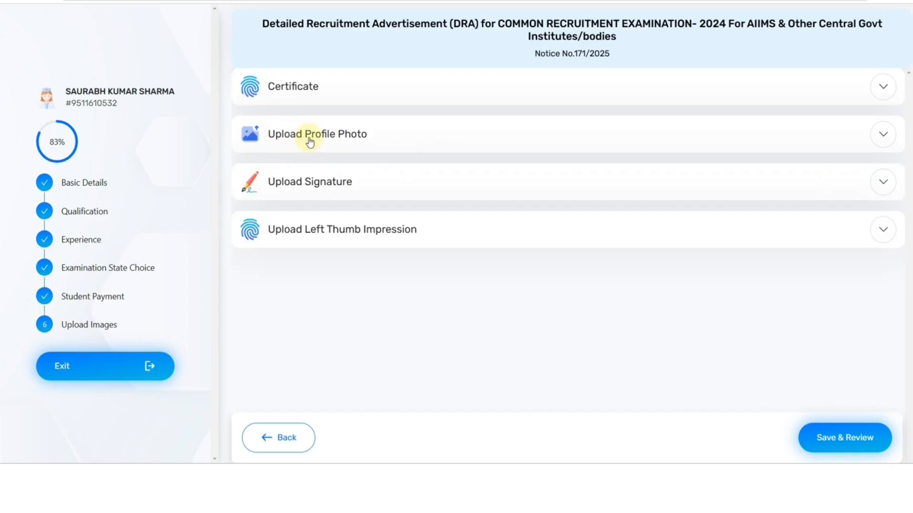
Expand the profile photo section and review its rules: white background, 3.5*4.5 cm box, under 6 months
{"action": "left_click", "coordinate": [329, 144]}
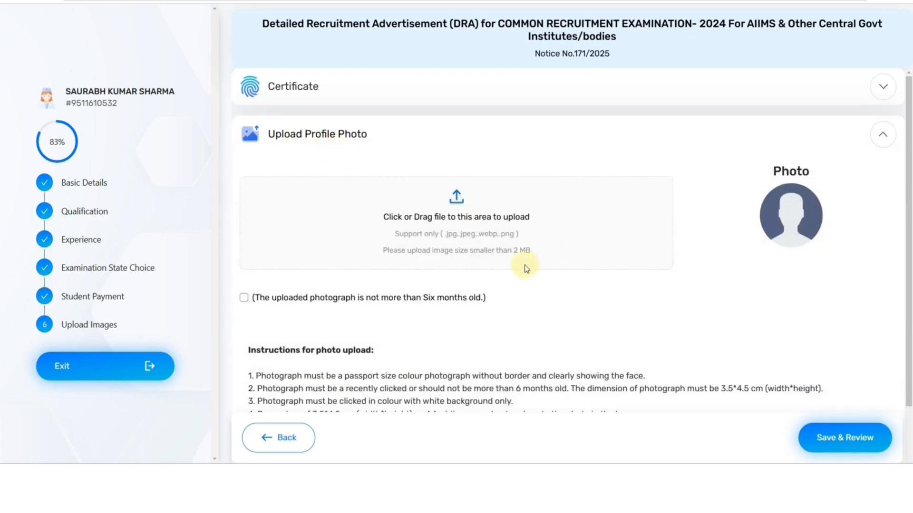
{"action": "scroll", "coordinate": [524, 265], "scroll_direction": "down", "scroll_amount": 1}
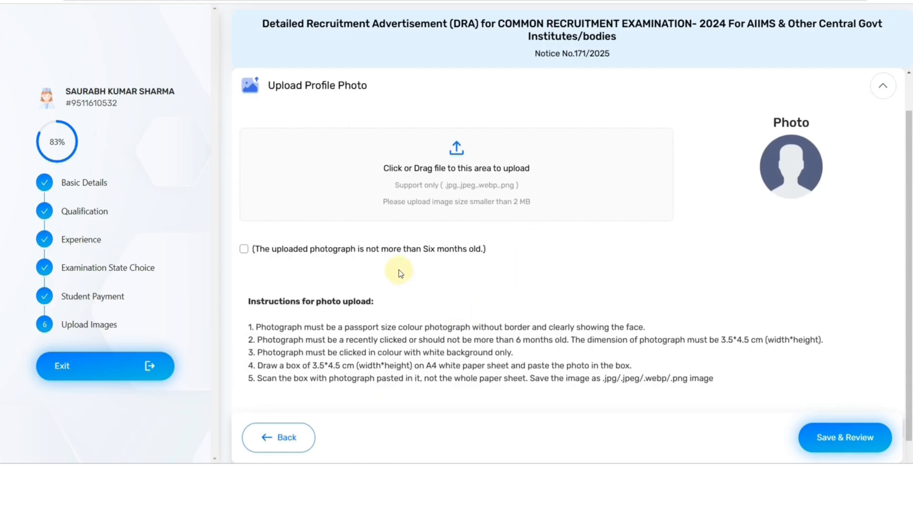
{"action": "scroll", "coordinate": [427, 284], "scroll_direction": "down", "scroll_amount": 1}
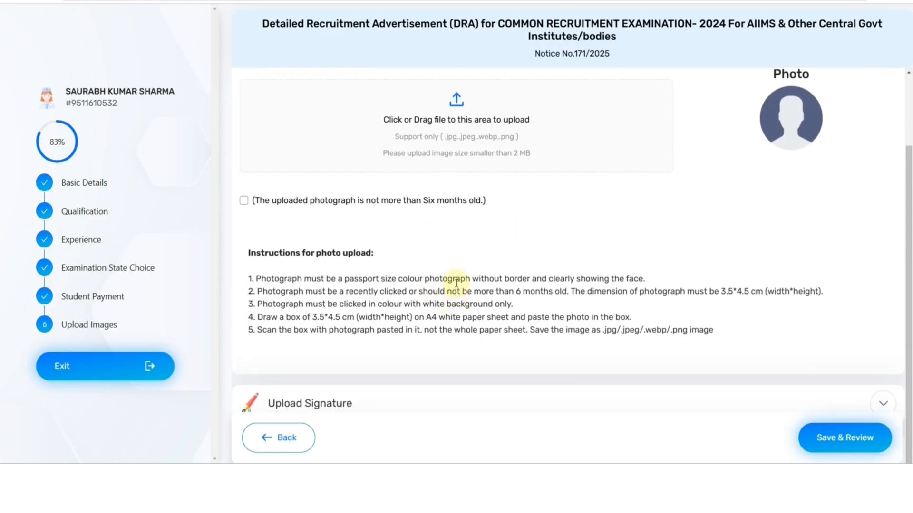
{"action": "left_click_drag", "start_coordinate": [494, 280], "coordinate": [522, 281]}
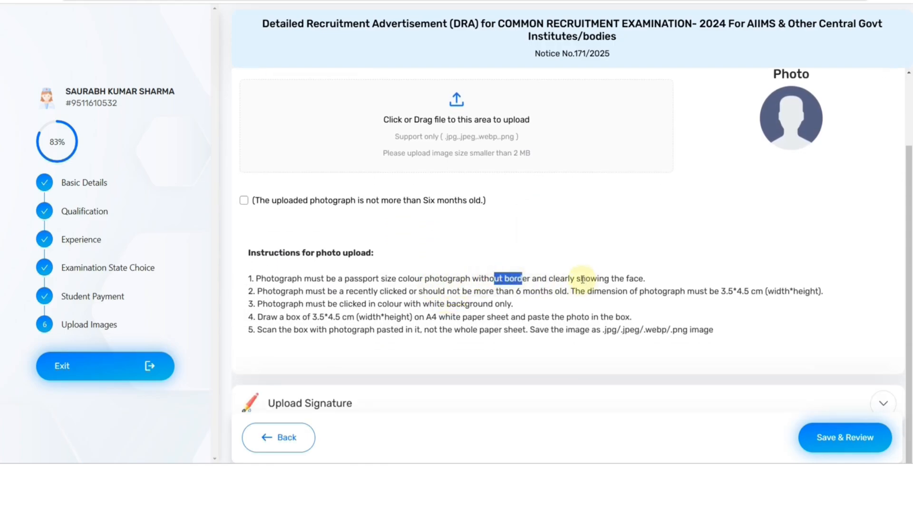
{"action": "left_click_drag", "start_coordinate": [581, 279], "coordinate": [604, 279]}
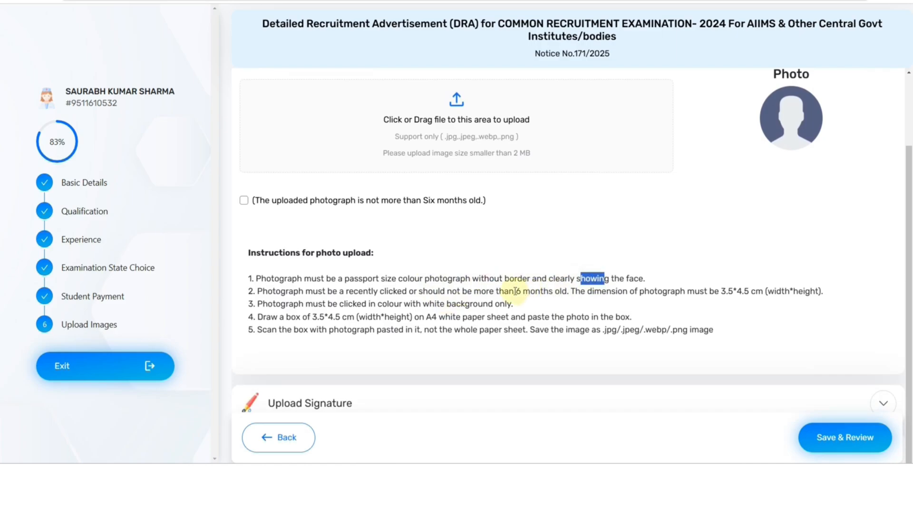
{"action": "left_click_drag", "start_coordinate": [513, 291], "coordinate": [540, 291]}
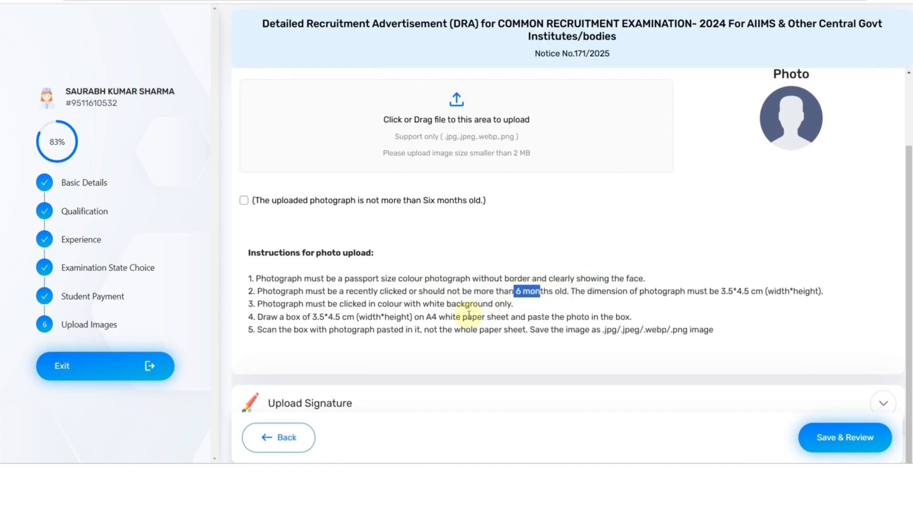
{"action": "left_click_drag", "start_coordinate": [429, 304], "coordinate": [483, 304]}
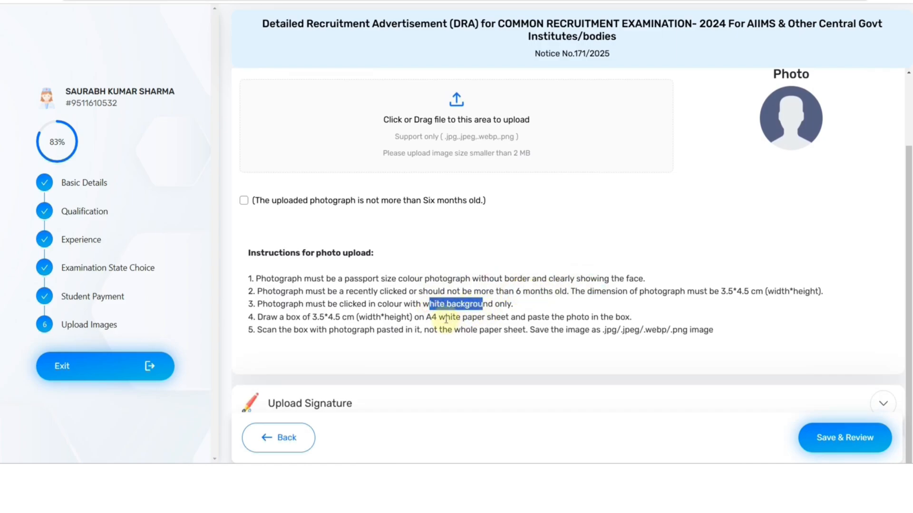
{"action": "left_click_drag", "start_coordinate": [431, 318], "coordinate": [583, 318]}
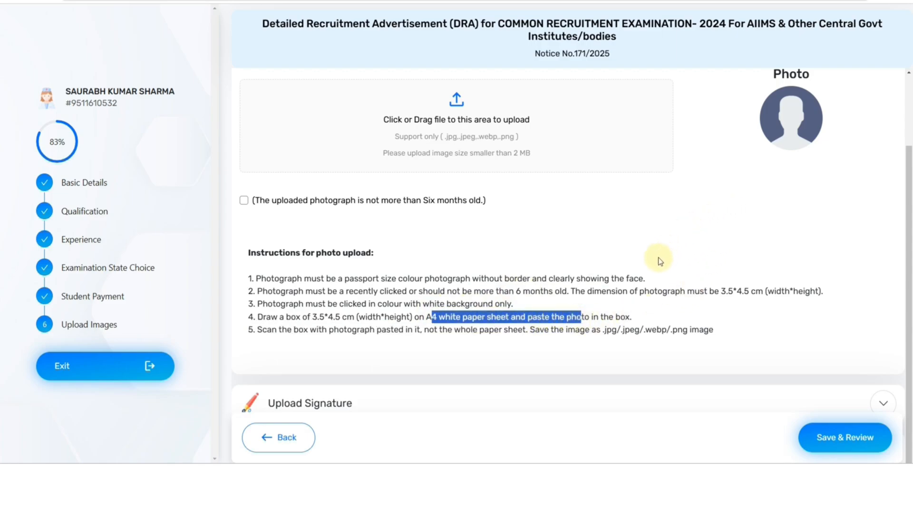
{"action": "left_click_drag", "start_coordinate": [325, 318], "coordinate": [332, 318]}
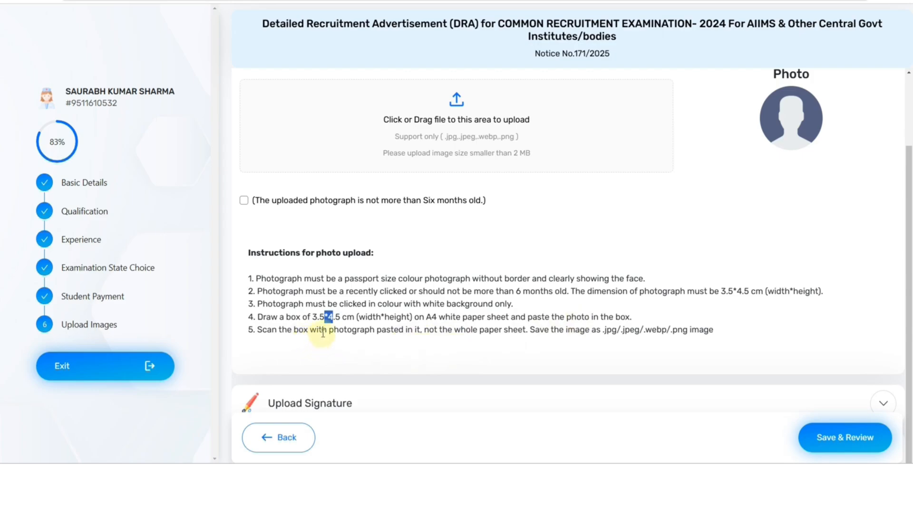
{"action": "left_click_drag", "start_coordinate": [322, 332], "coordinate": [402, 346]}
{"action": "left_click", "coordinate": [403, 347]}
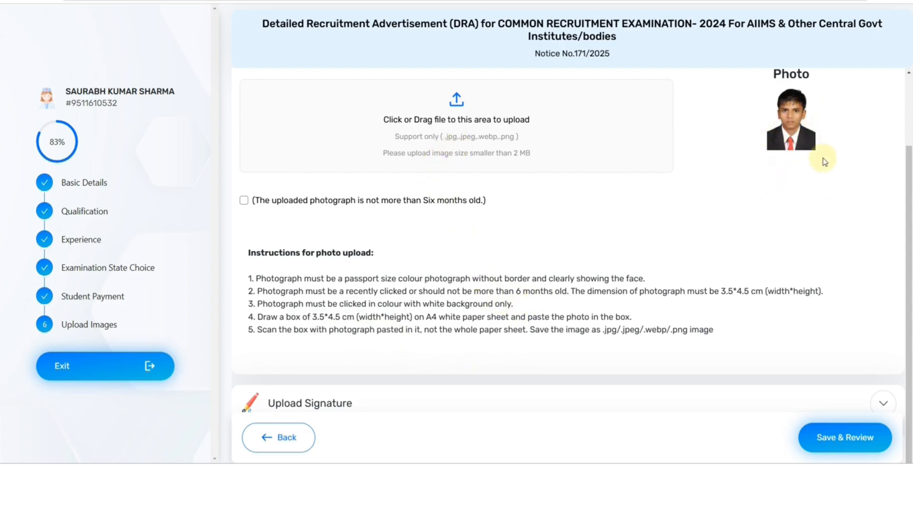
Confirm the photo is under six months old, then expand the signature and left thumb impression sections
{"action": "left_click", "coordinate": [244, 201]}
{"action": "scroll", "coordinate": [570, 271], "scroll_direction": "down", "scroll_amount": 1}
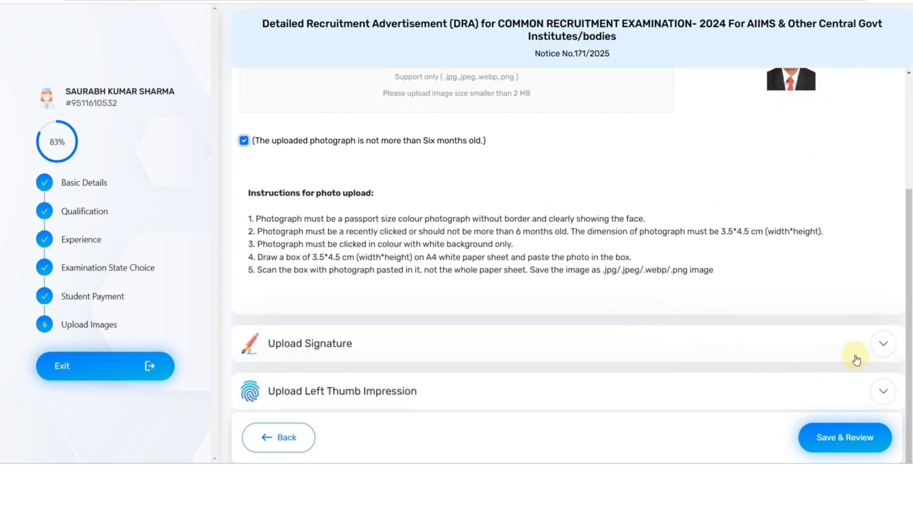
{"action": "left_click", "coordinate": [516, 348]}
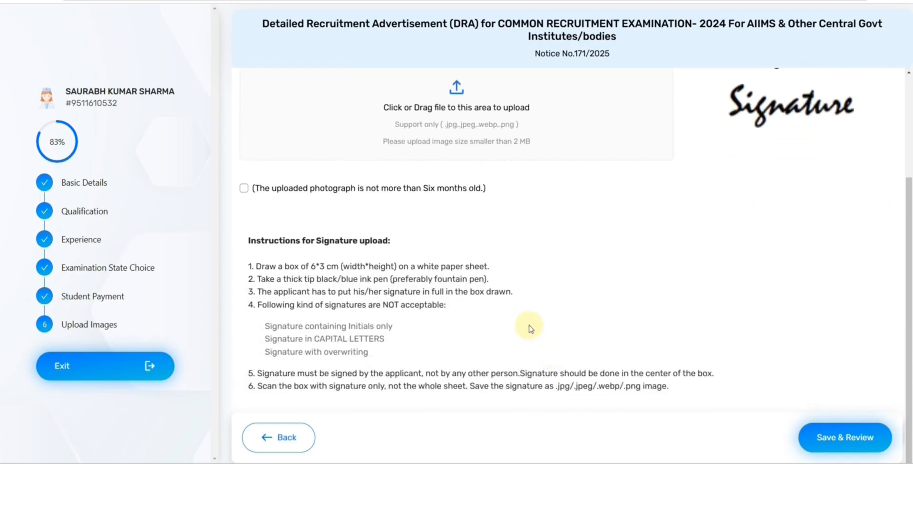
{"action": "scroll", "coordinate": [526, 328], "scroll_direction": "up", "scroll_amount": 1}
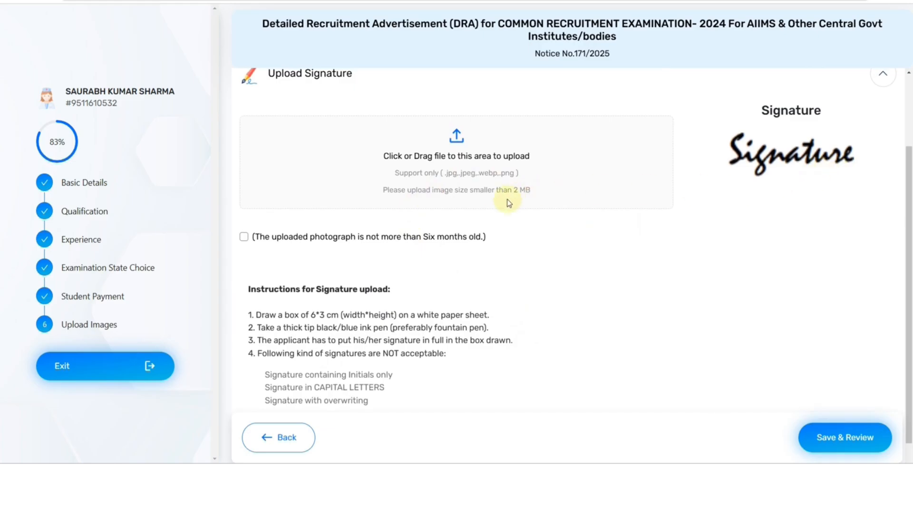
{"action": "scroll", "coordinate": [367, 296], "scroll_direction": "down", "scroll_amount": 3}
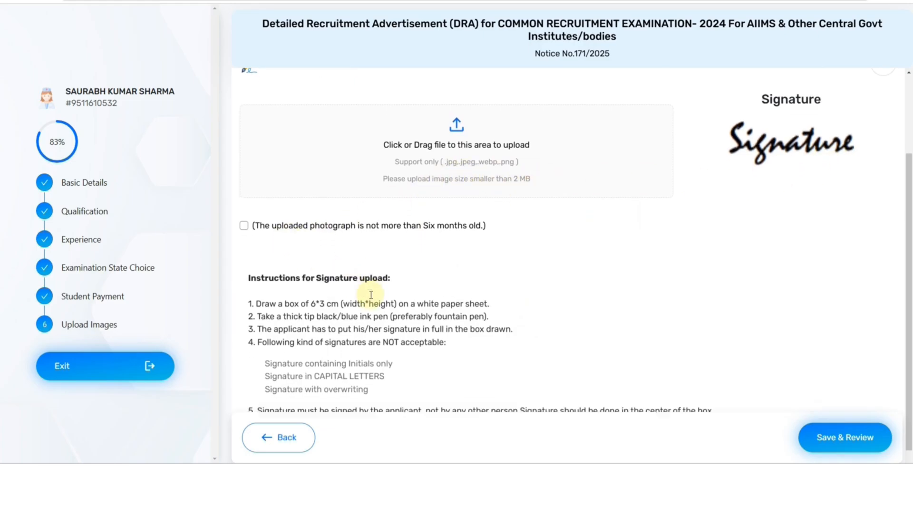
{"action": "left_click", "coordinate": [365, 390]}
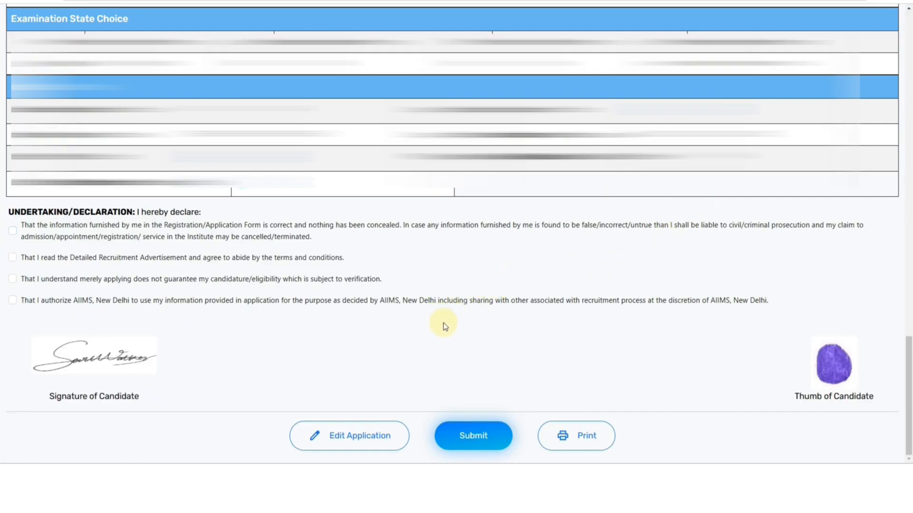
Tick the declarations on correct information, advertisement terms, verification, and authorizing AIIMS to use the data
{"action": "left_click", "coordinate": [13, 232]}
{"action": "left_click", "coordinate": [13, 258]}
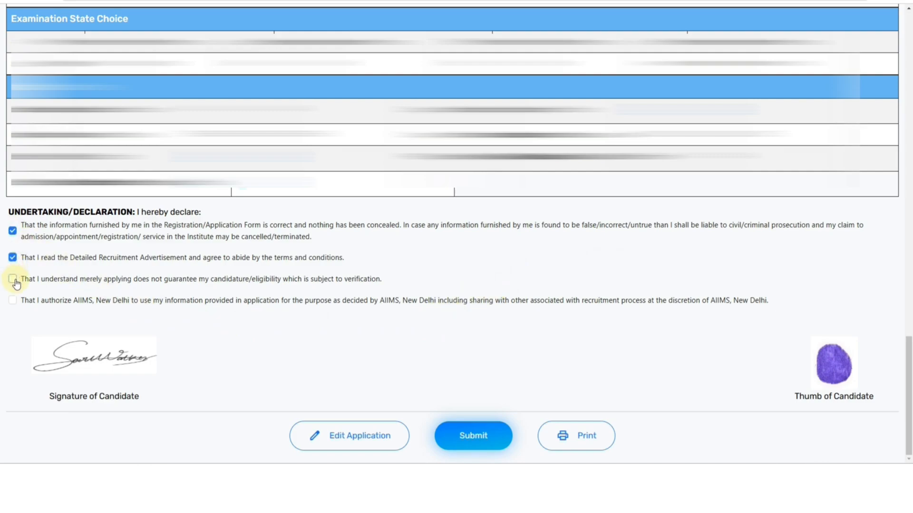
{"action": "left_click", "coordinate": [13, 279]}
{"action": "left_click", "coordinate": [13, 301]}
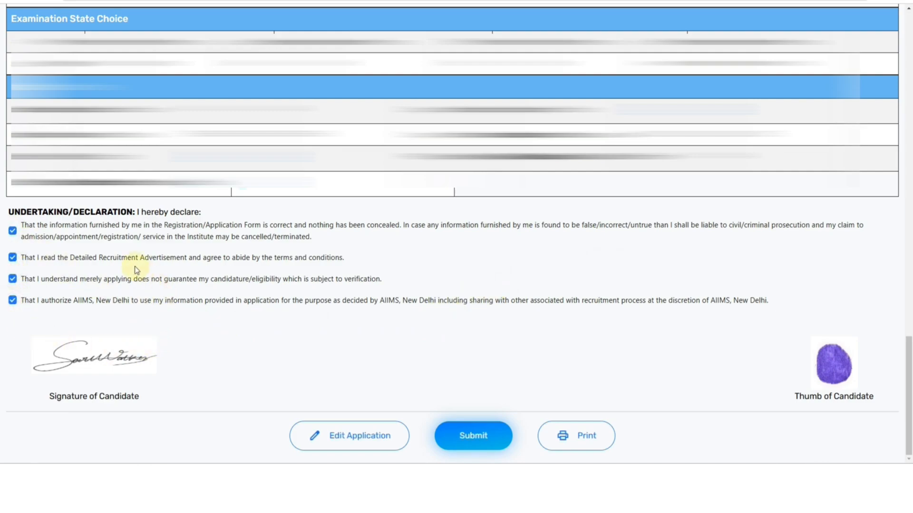